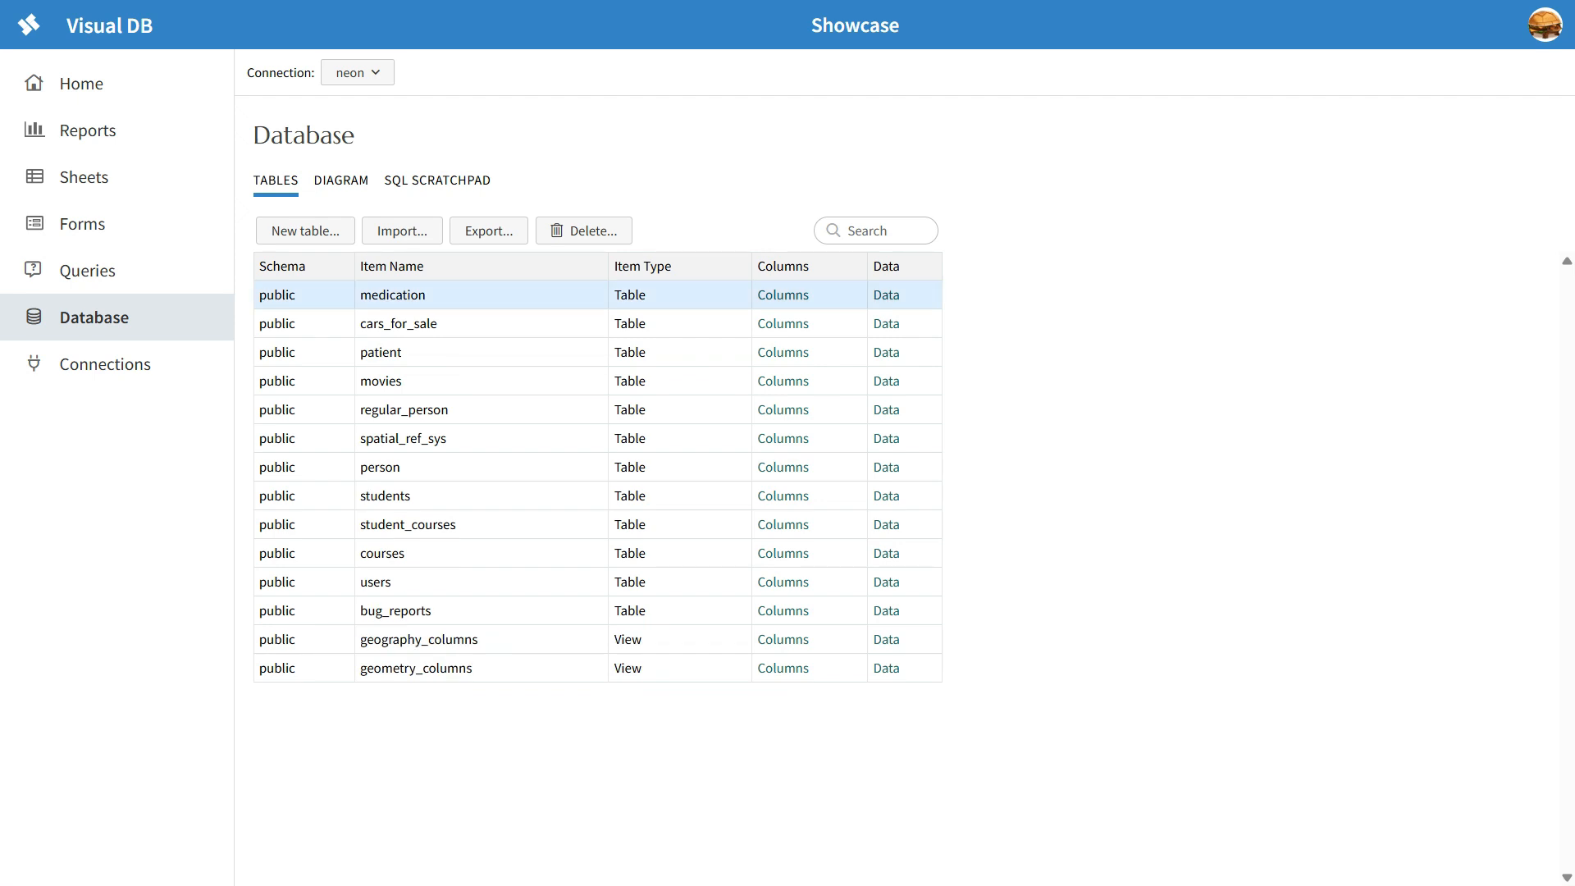
# Step: Run the query "select * from medication" in the SQL scratchpad
pyautogui.click(437, 180)
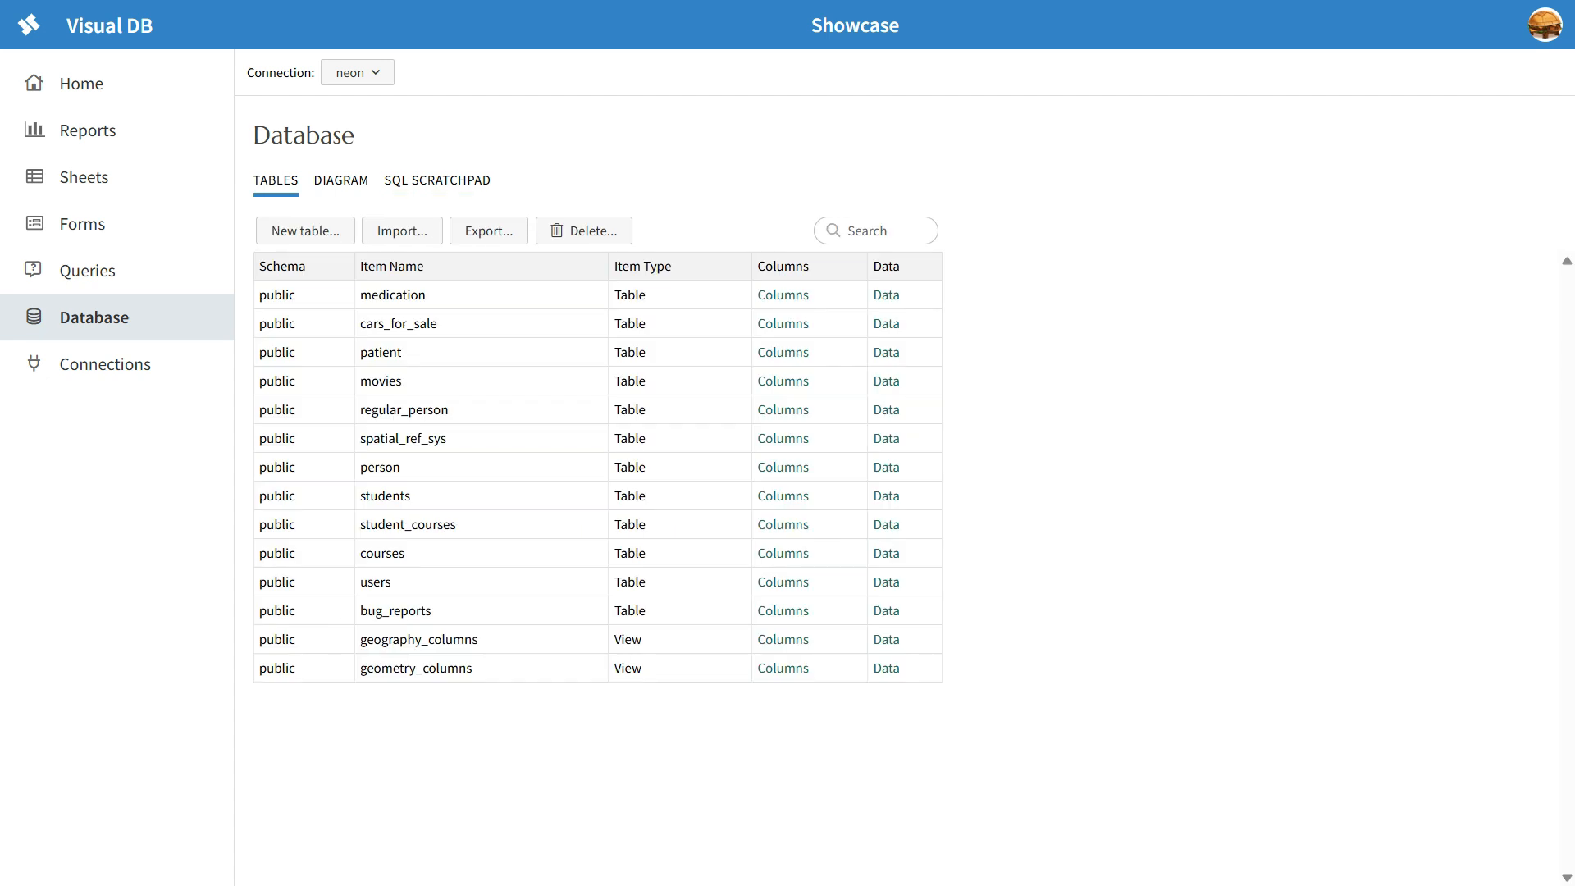
pyautogui.click(393, 294)
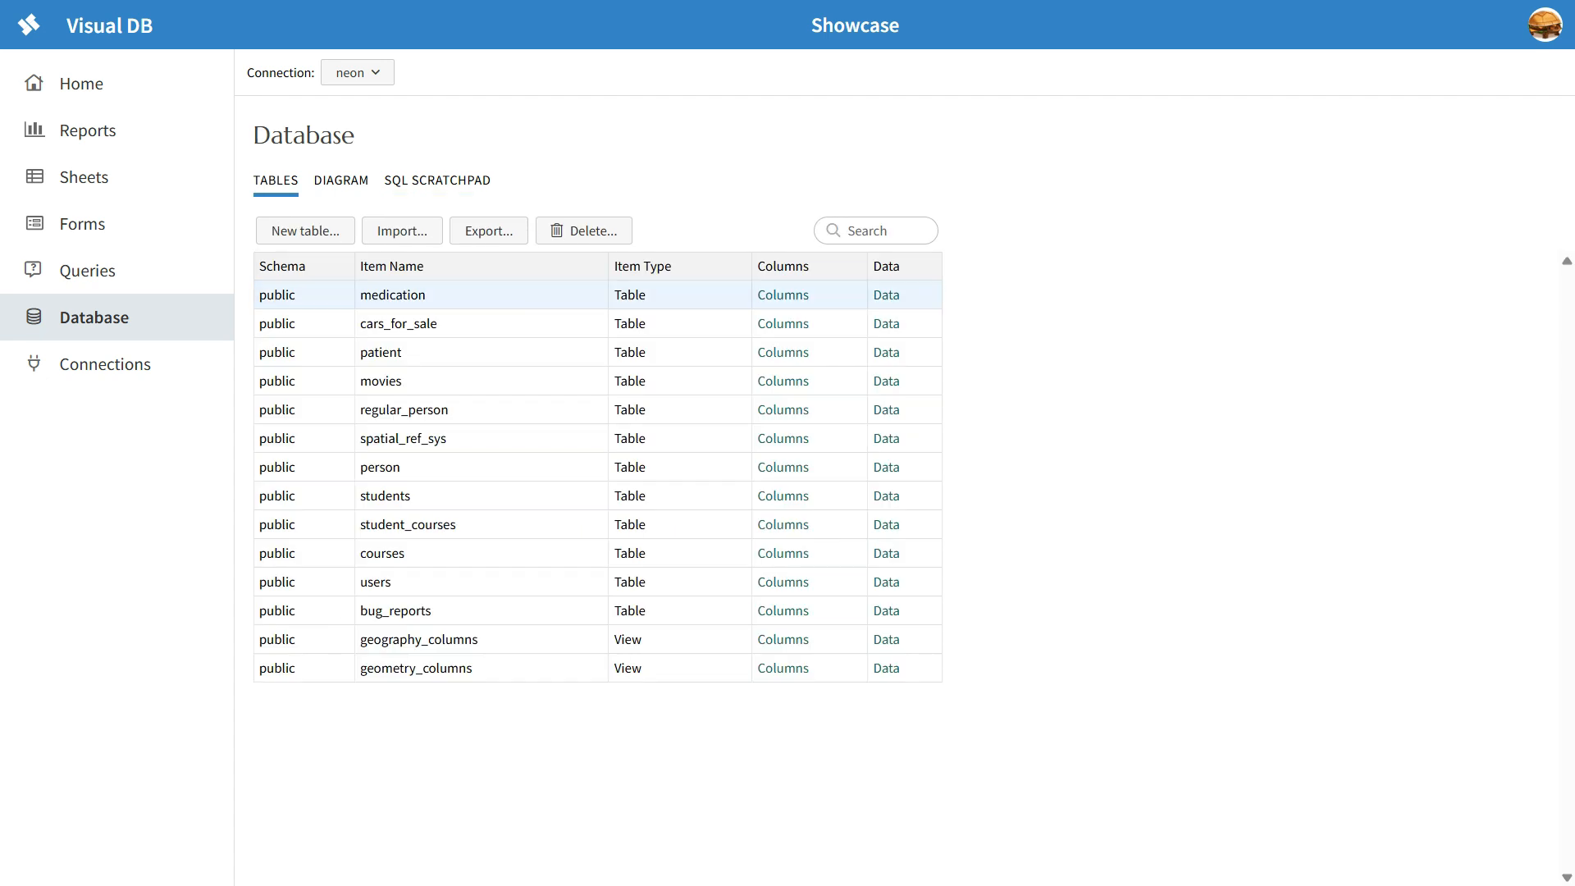
pyautogui.click(437, 180)
pyautogui.write('se')
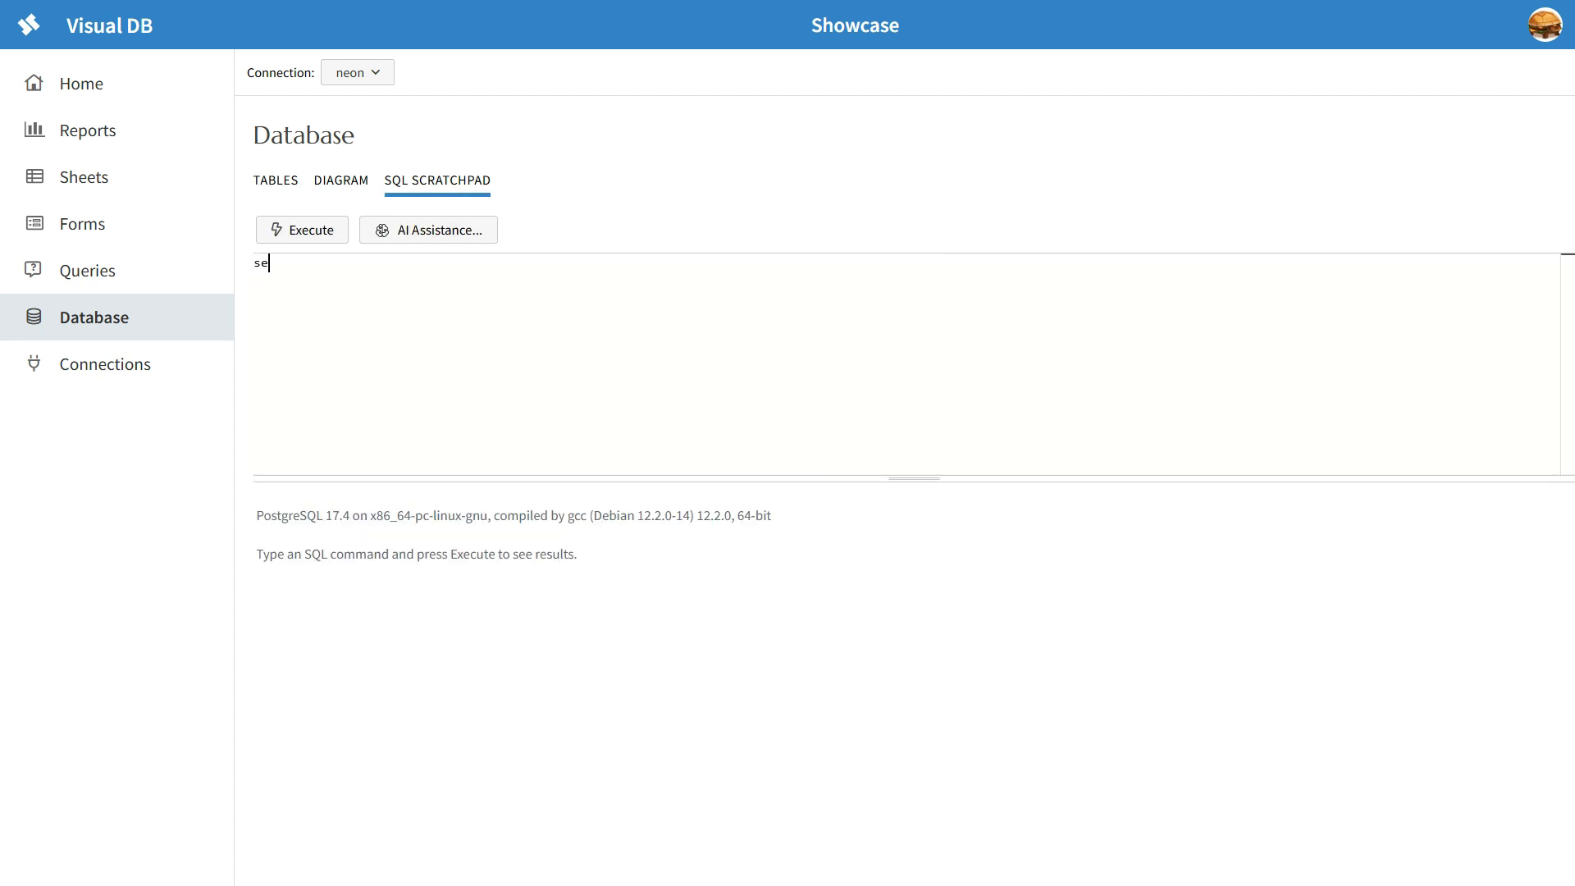
pyautogui.write('lect * from medication')
pyautogui.click(302, 230)
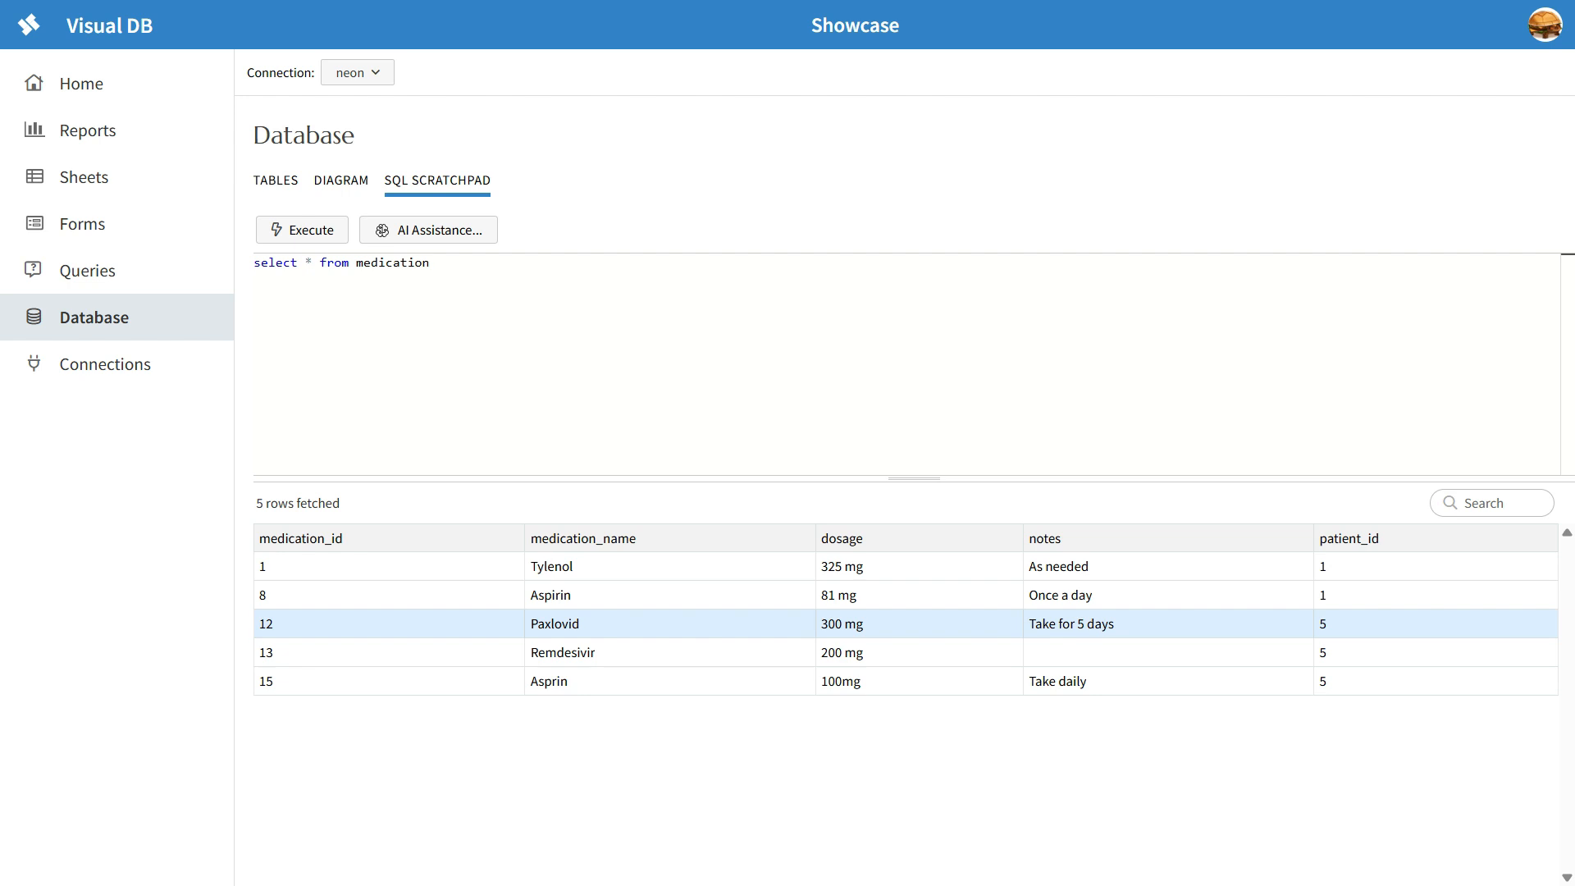
# Step: Clear the scratchpad query and have AI Assistance generate SQL from the command "create tables for event planning"
pyautogui.press('BackSpace')
pyautogui.press('BackSpace')
pyautogui.press('BackSpace')
pyautogui.press('BackSpace')
pyautogui.press('BackSpace')
pyautogui.press('BackSpace')
pyautogui.press('BackSpace')
pyautogui.press('BackSpace')
pyautogui.press('BackSpace')
pyautogui.press('BackSpace')
pyautogui.press('BackSpace')
pyautogui.press('BackSpace')
pyautogui.press('BackSpace')
pyautogui.press('BackSpace')
pyautogui.press('BackSpace')
pyautogui.press('BackSpace')
pyautogui.press('BackSpace')
pyautogui.press('BackSpace')
pyautogui.press('BackSpace')
pyautogui.press('BackSpace')
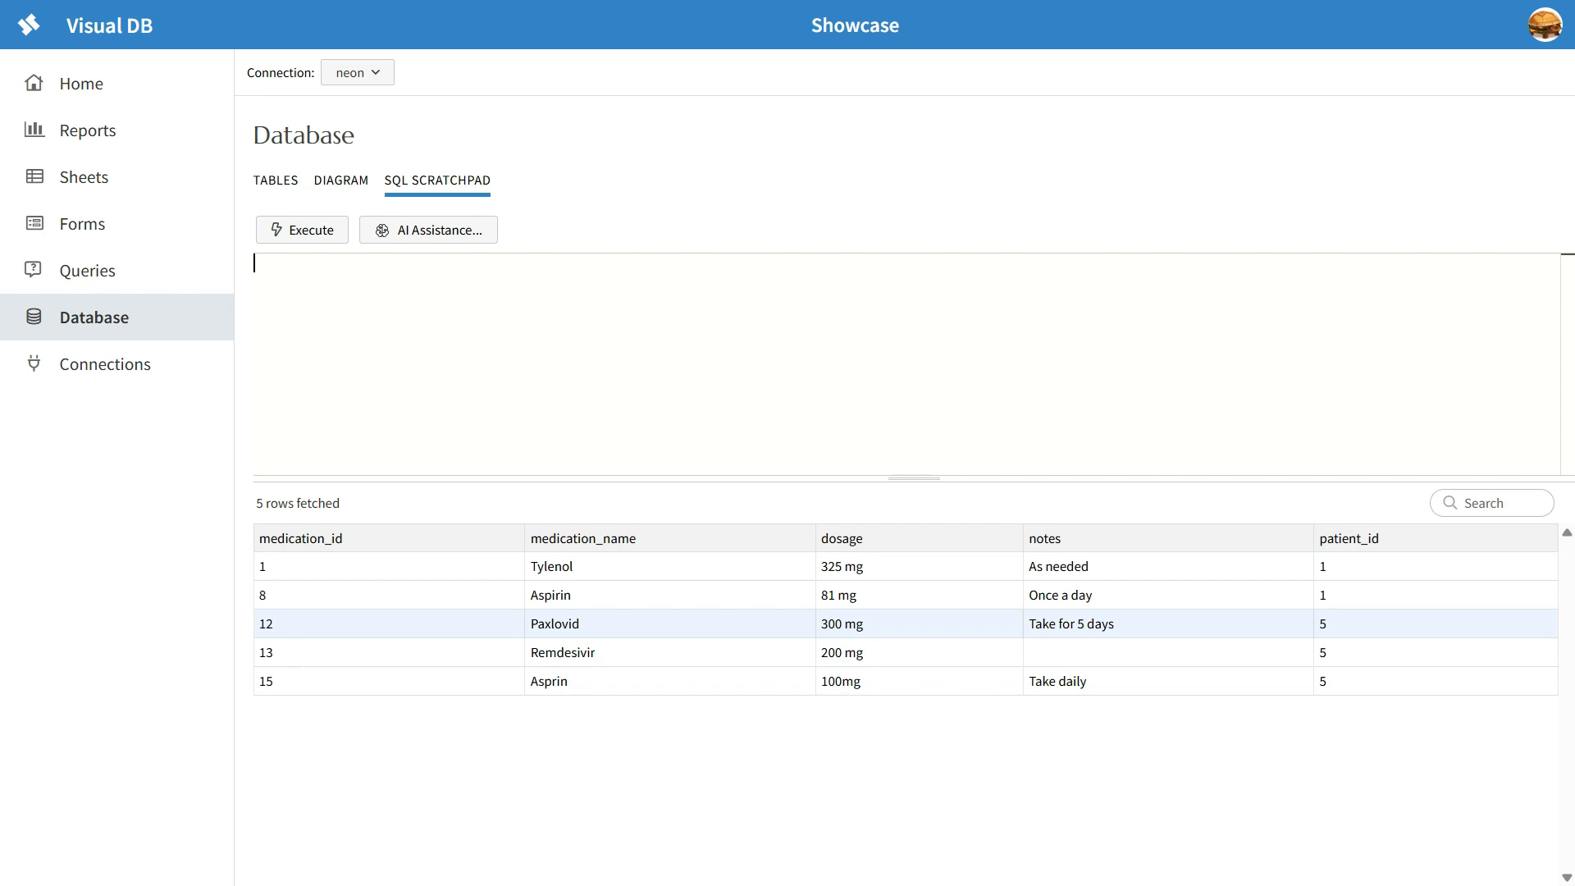
pyautogui.click(429, 231)
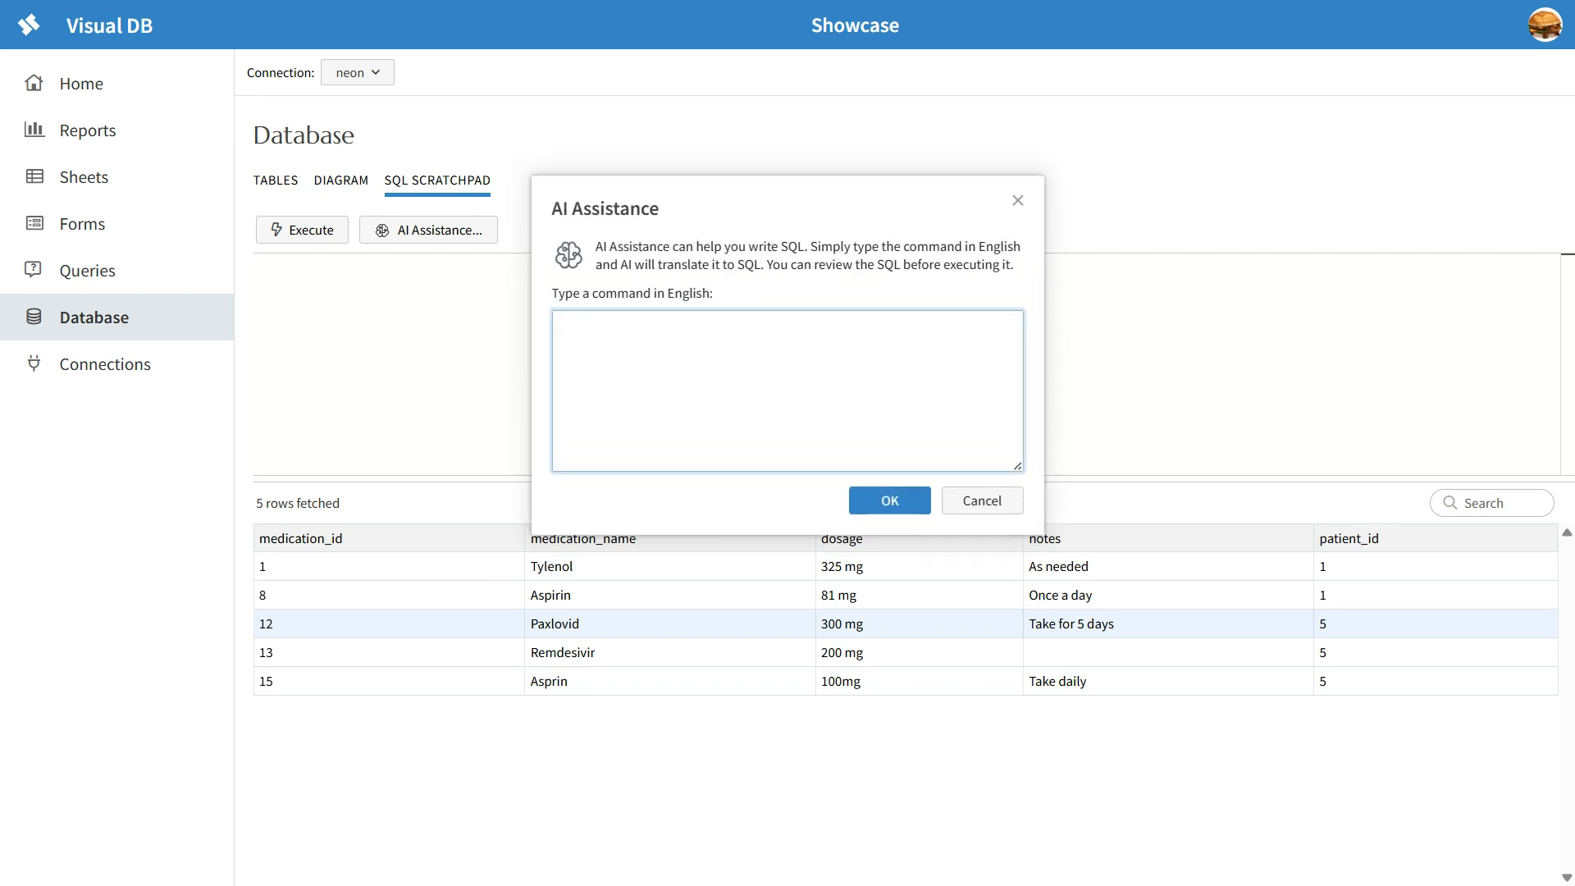
pyautogui.write('create tables for event planning')
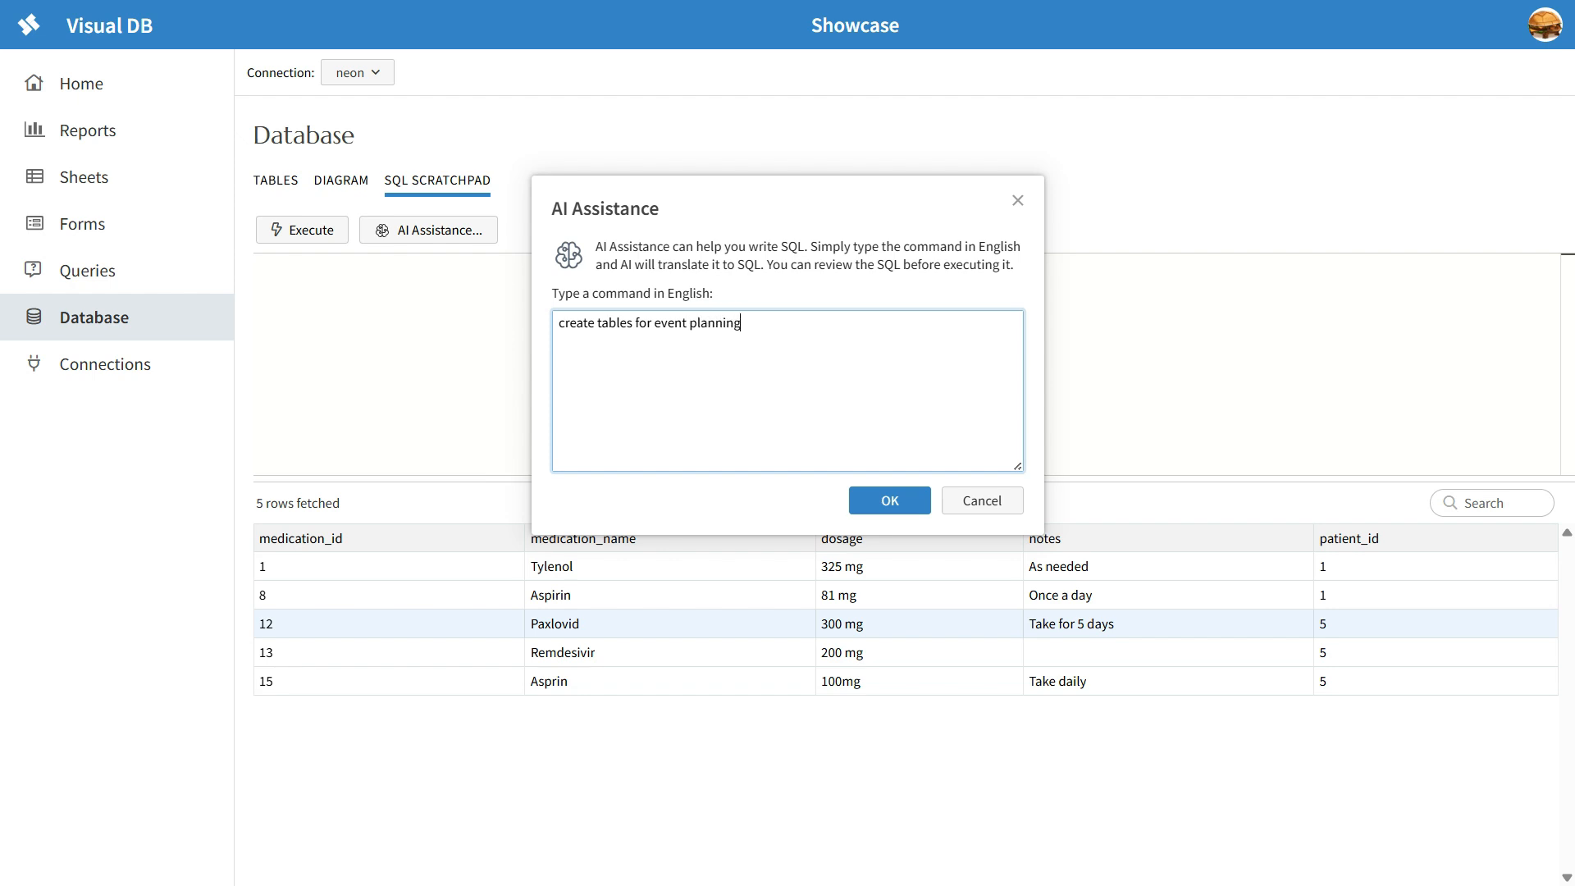
pyautogui.press('Return')
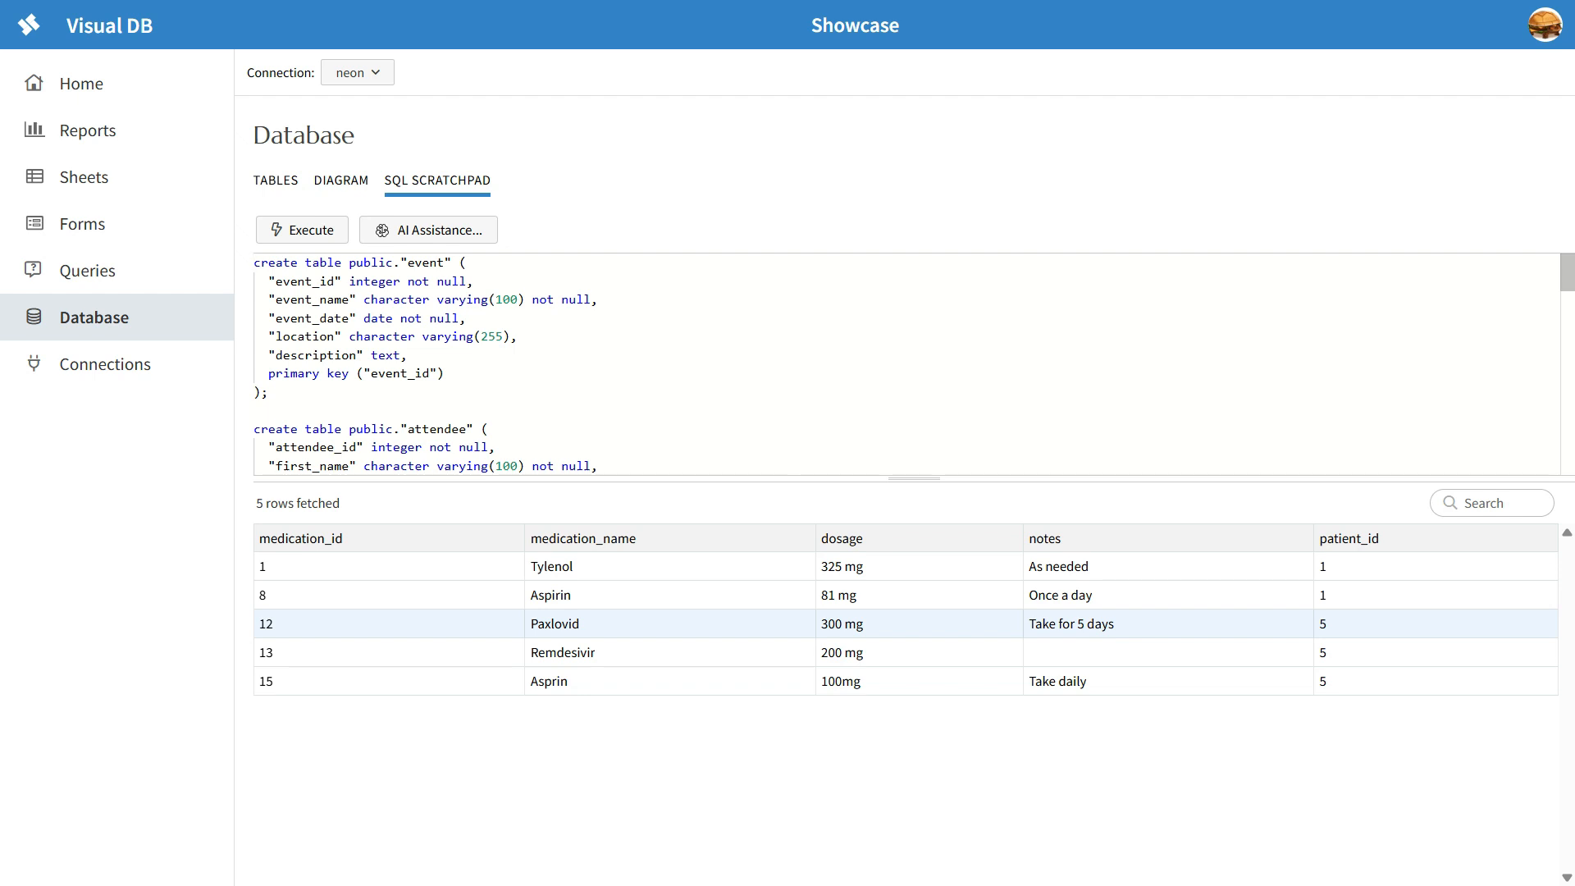
# Step: Review the generated create table statements, including the columns and keys of the event, attendee, event_attendees and vendor tables
pyautogui.scroll(-8, 906, 363)
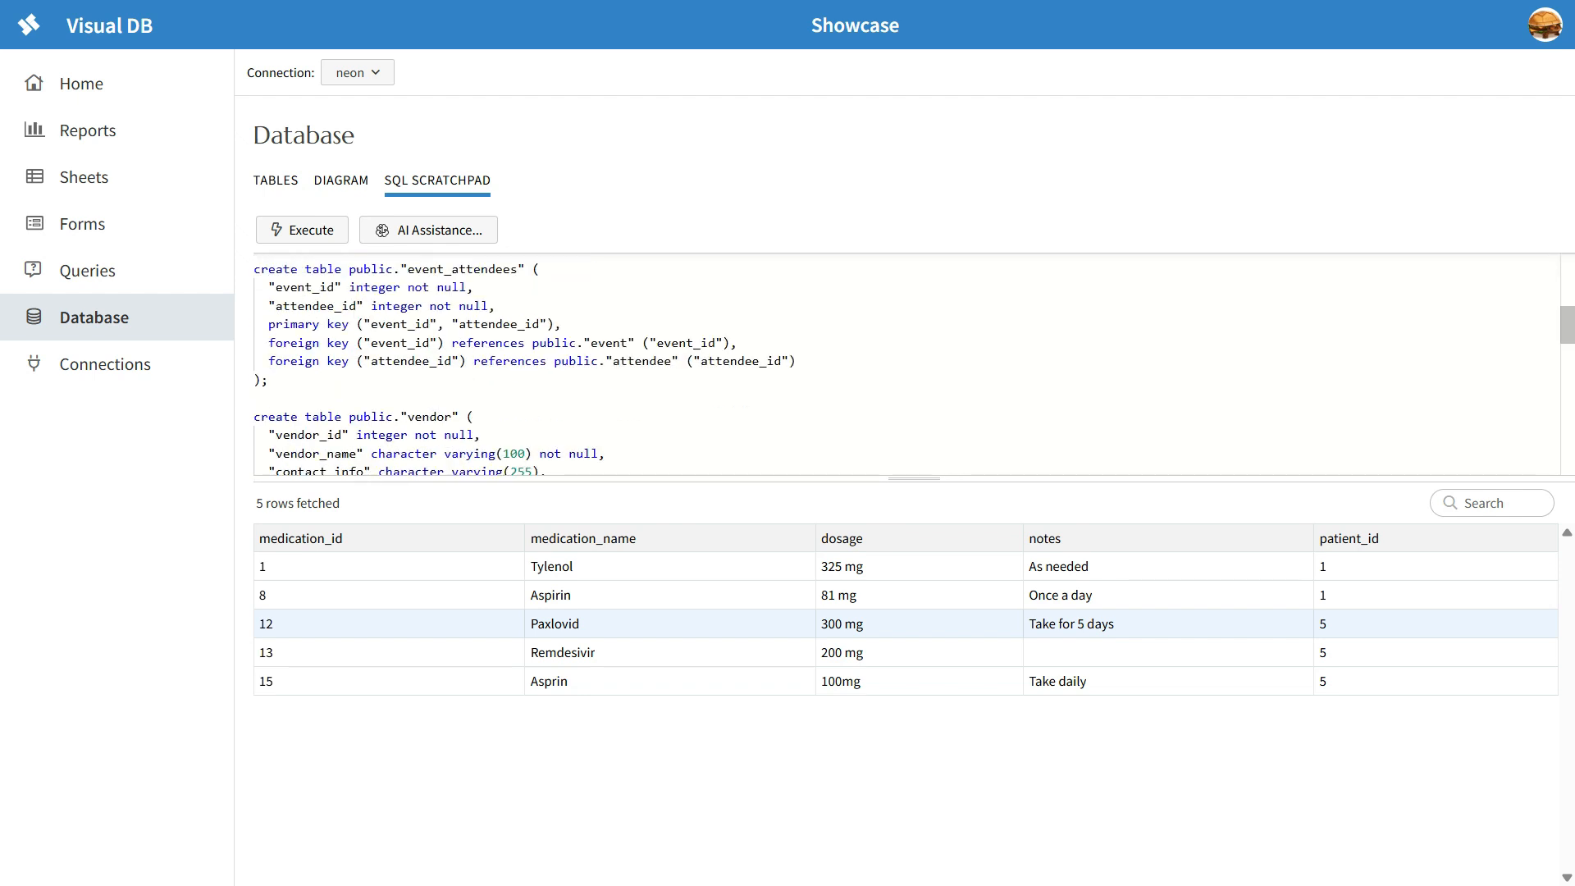
pyautogui.scroll(-4, 906, 363)
pyautogui.scroll(10, 907, 363)
pyautogui.scroll(1, 907, 364)
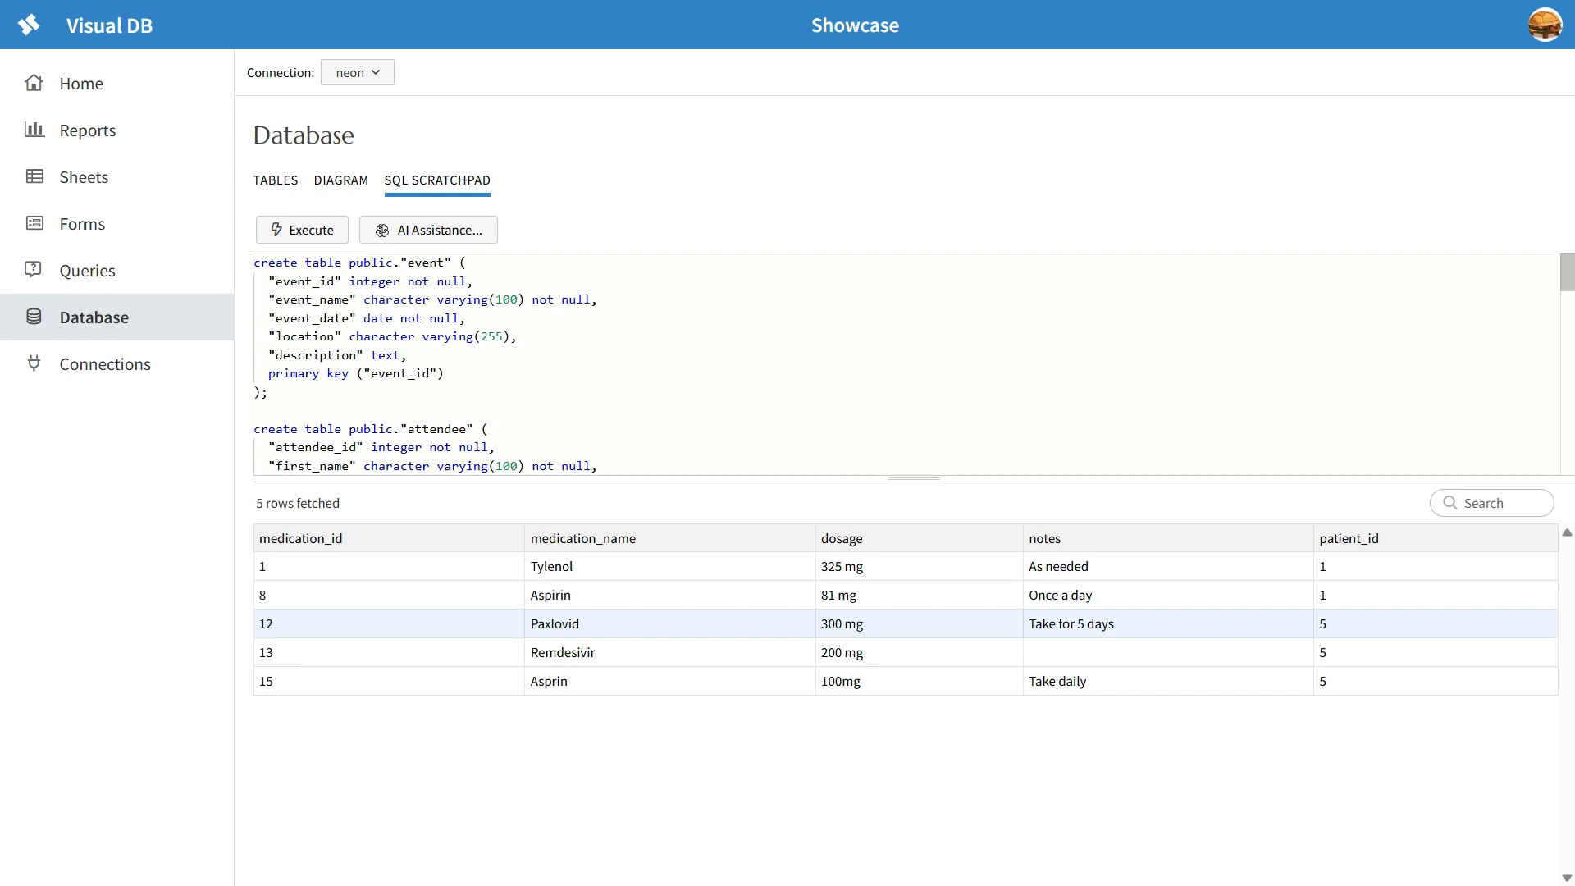
pyautogui.scroll(-7, 907, 364)
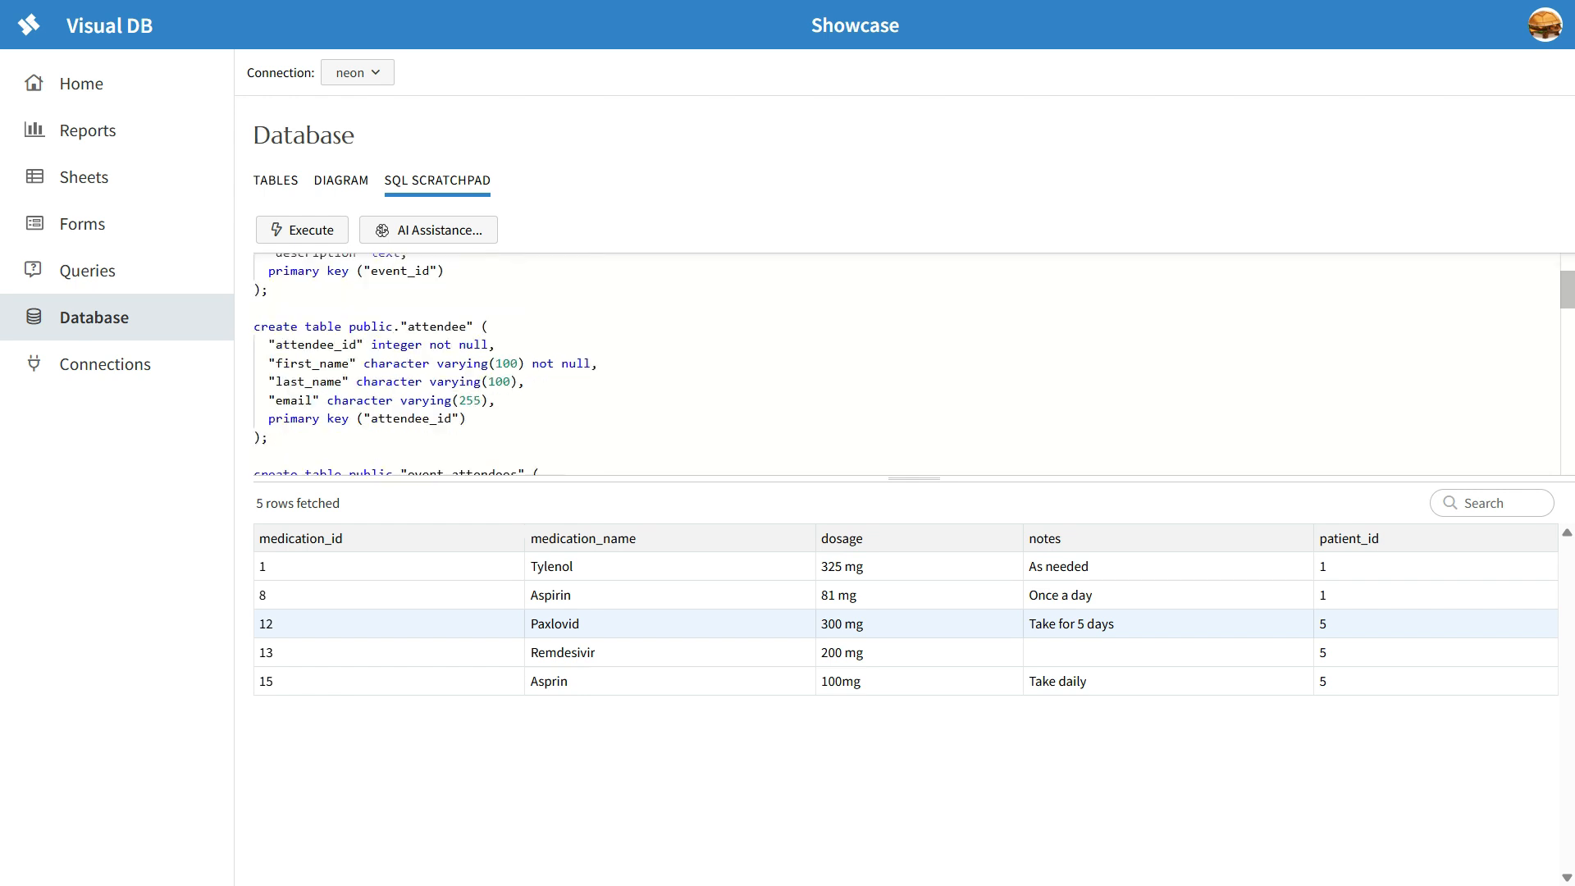
pyautogui.click(518, 403)
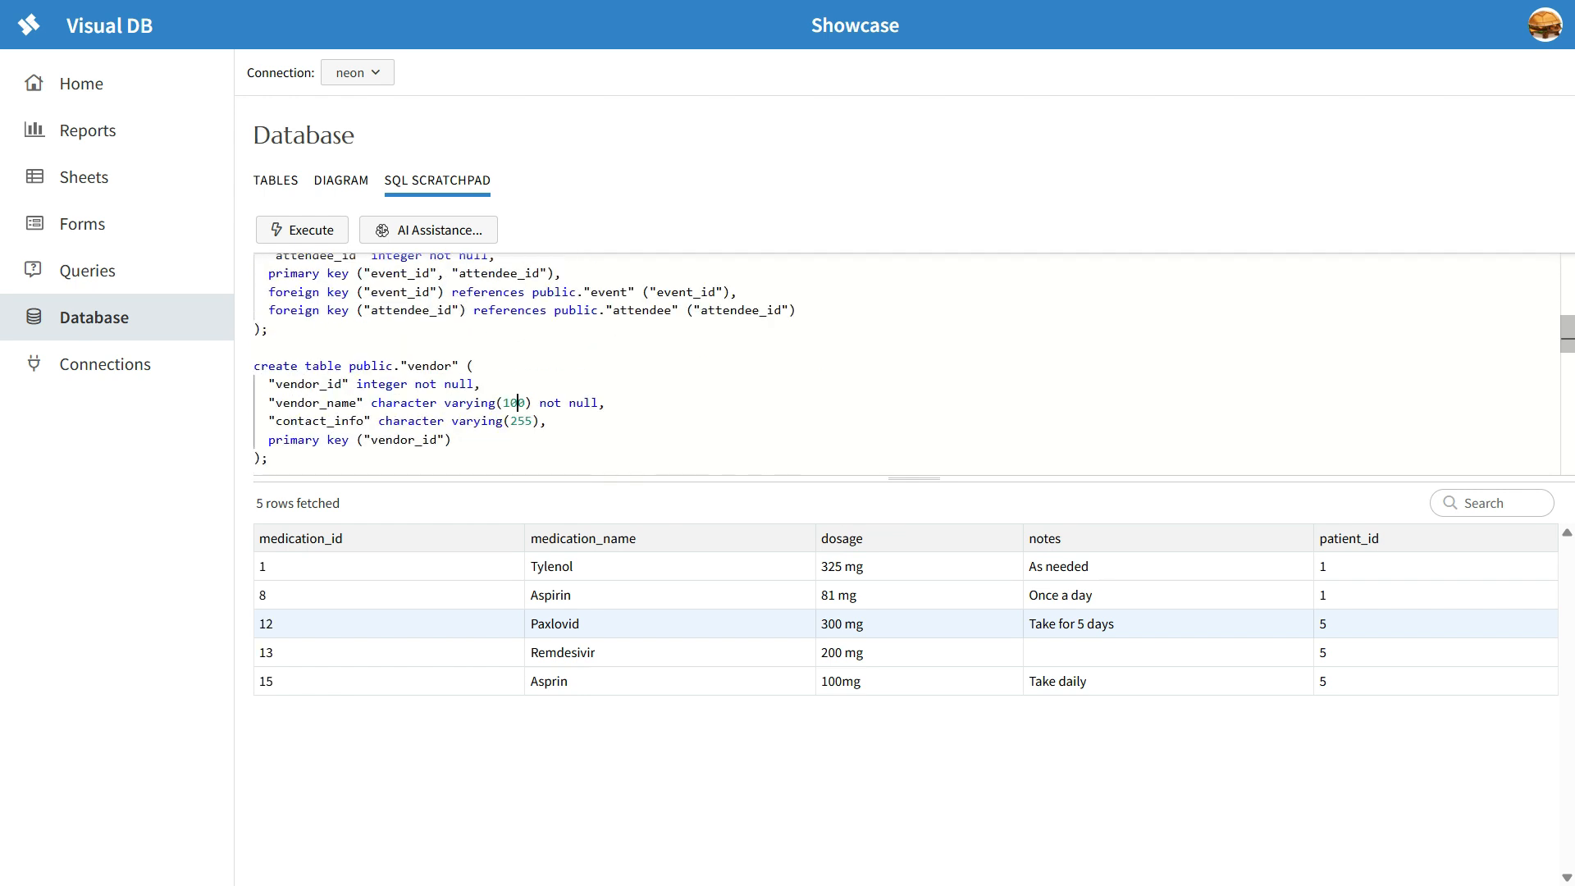
pyautogui.click(430, 440)
pyautogui.click(453, 439)
pyautogui.scroll(-10, 907, 364)
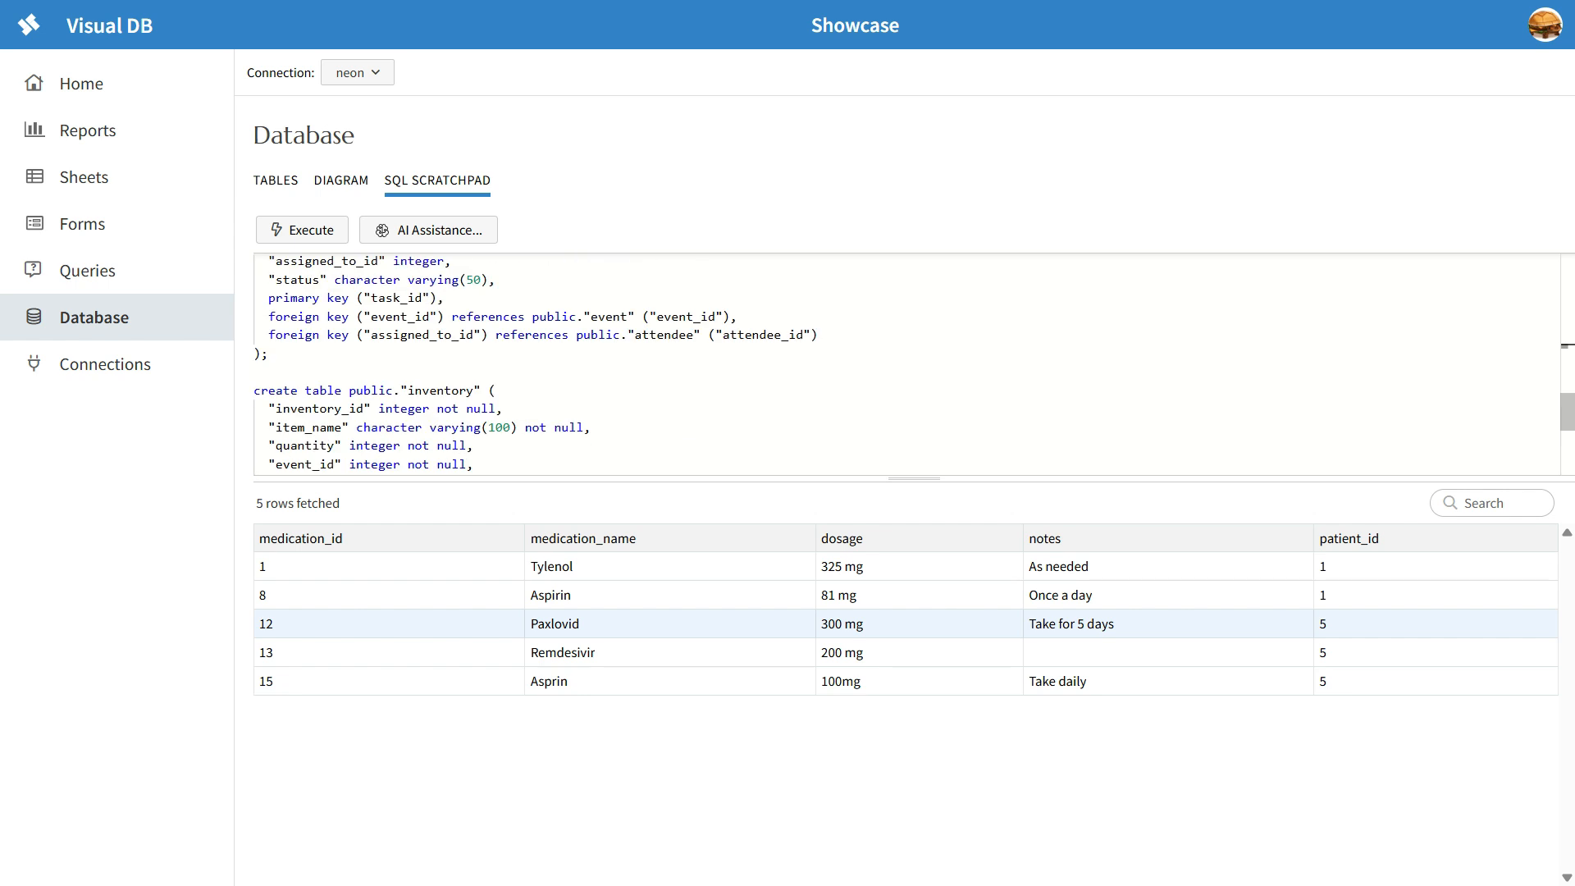
# Step: Delete the inventory create table statement at the end of the script and undo the deletion
pyautogui.scroll(-3, 906, 364)
pyautogui.moveTo(262, 417); pyautogui.dragTo(253, 288)
pyautogui.press('Delete')
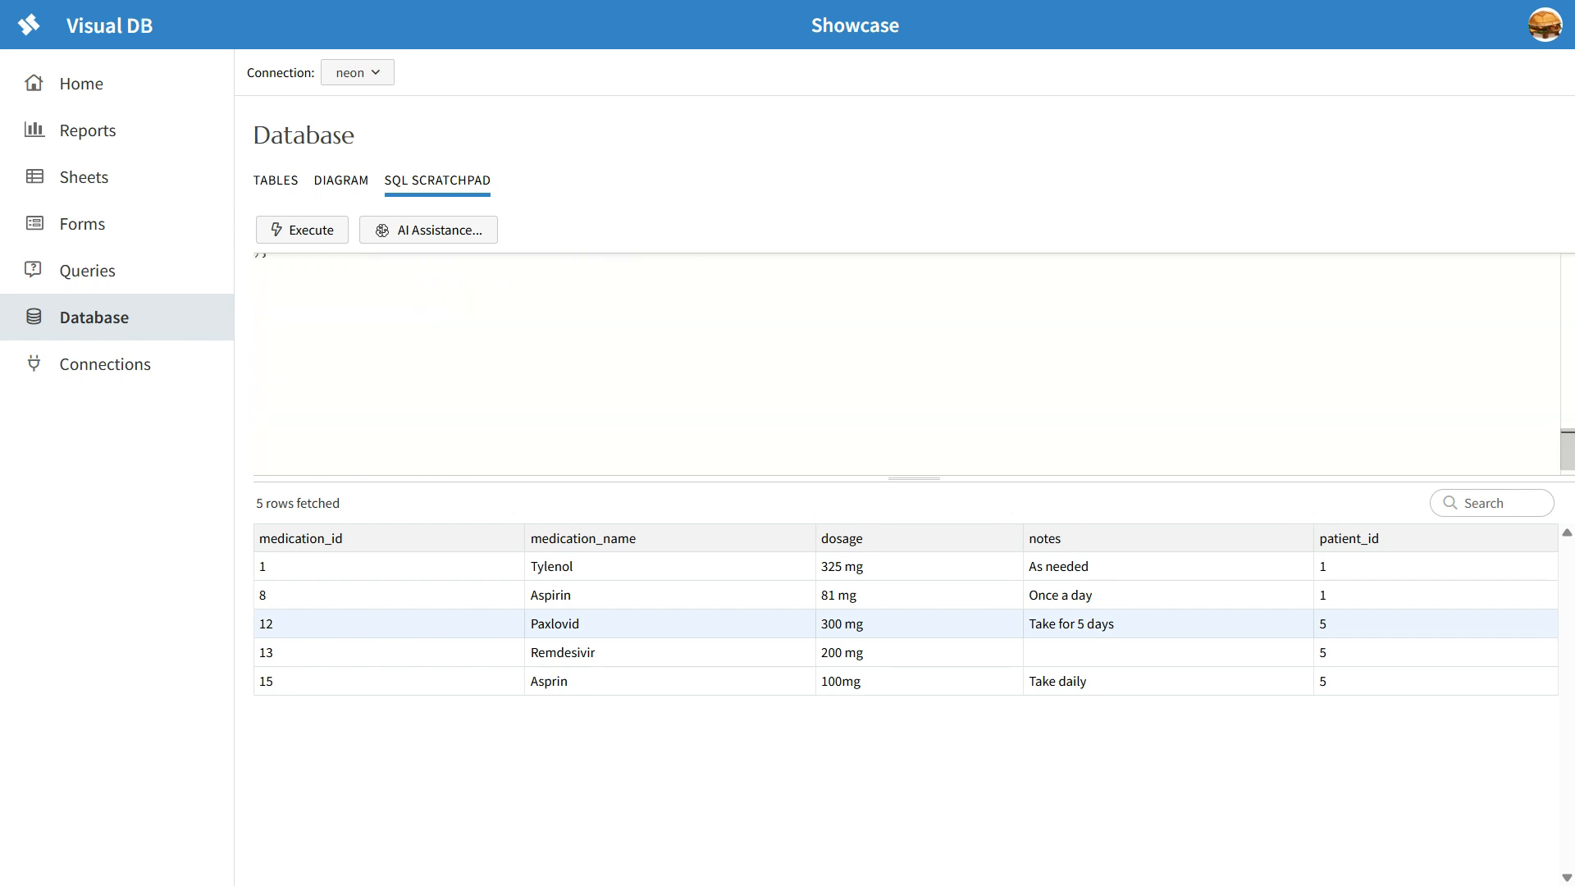
pyautogui.hotkey('ctrl', 'z')
pyautogui.click(592, 325)
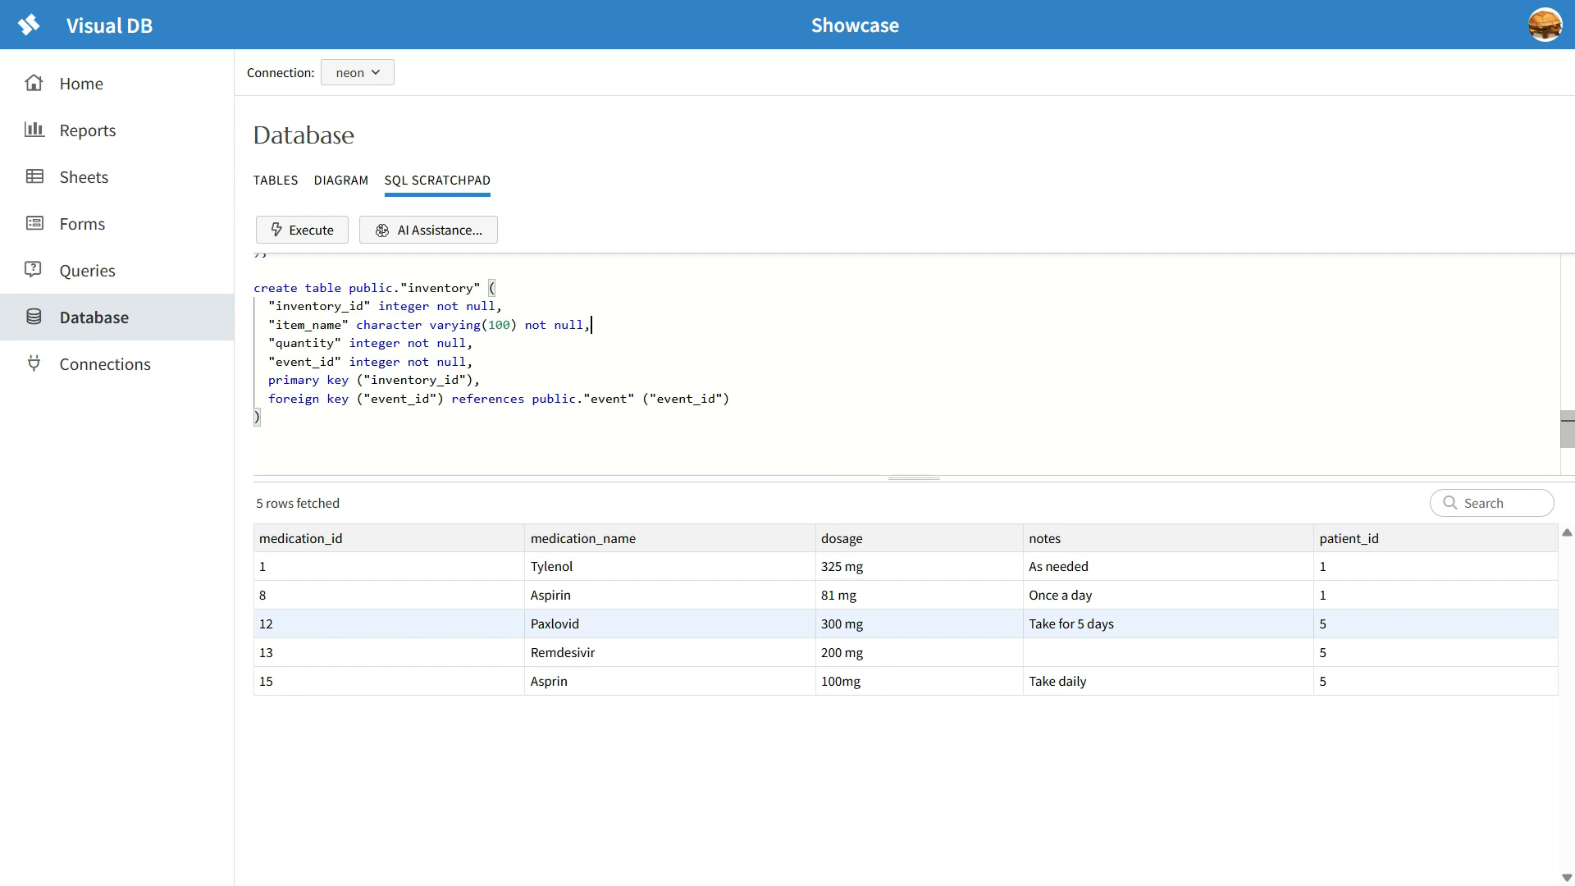
pyautogui.scroll(15, 907, 363)
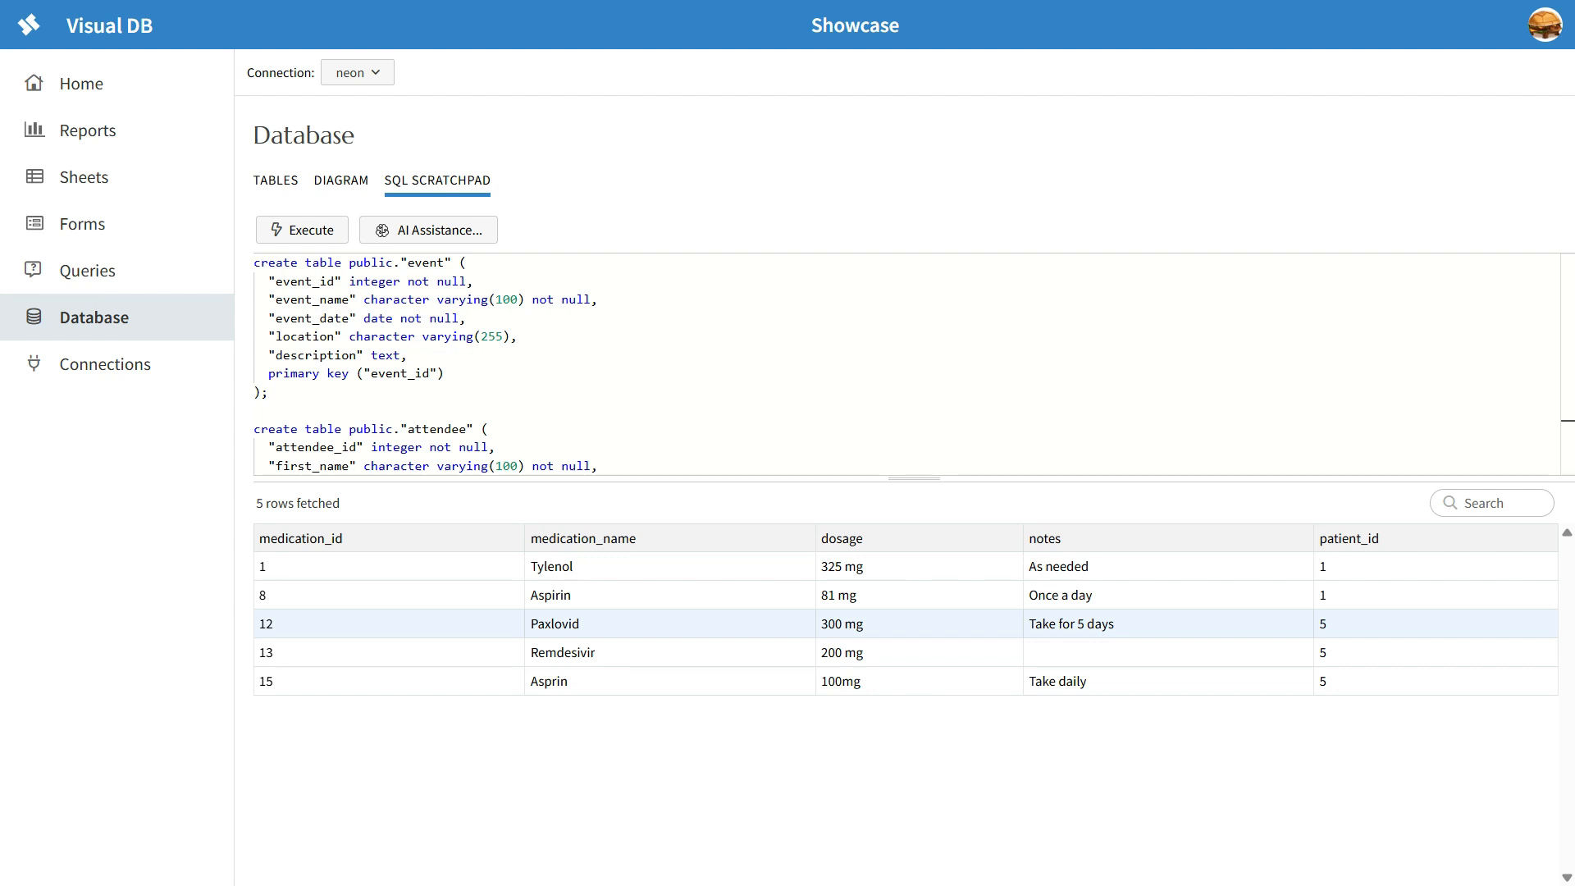
# Step: Regenerate the SQL with AI Assistance, extending the command with ". For primary keys use the identity column syntax"
pyautogui.click(428, 230)
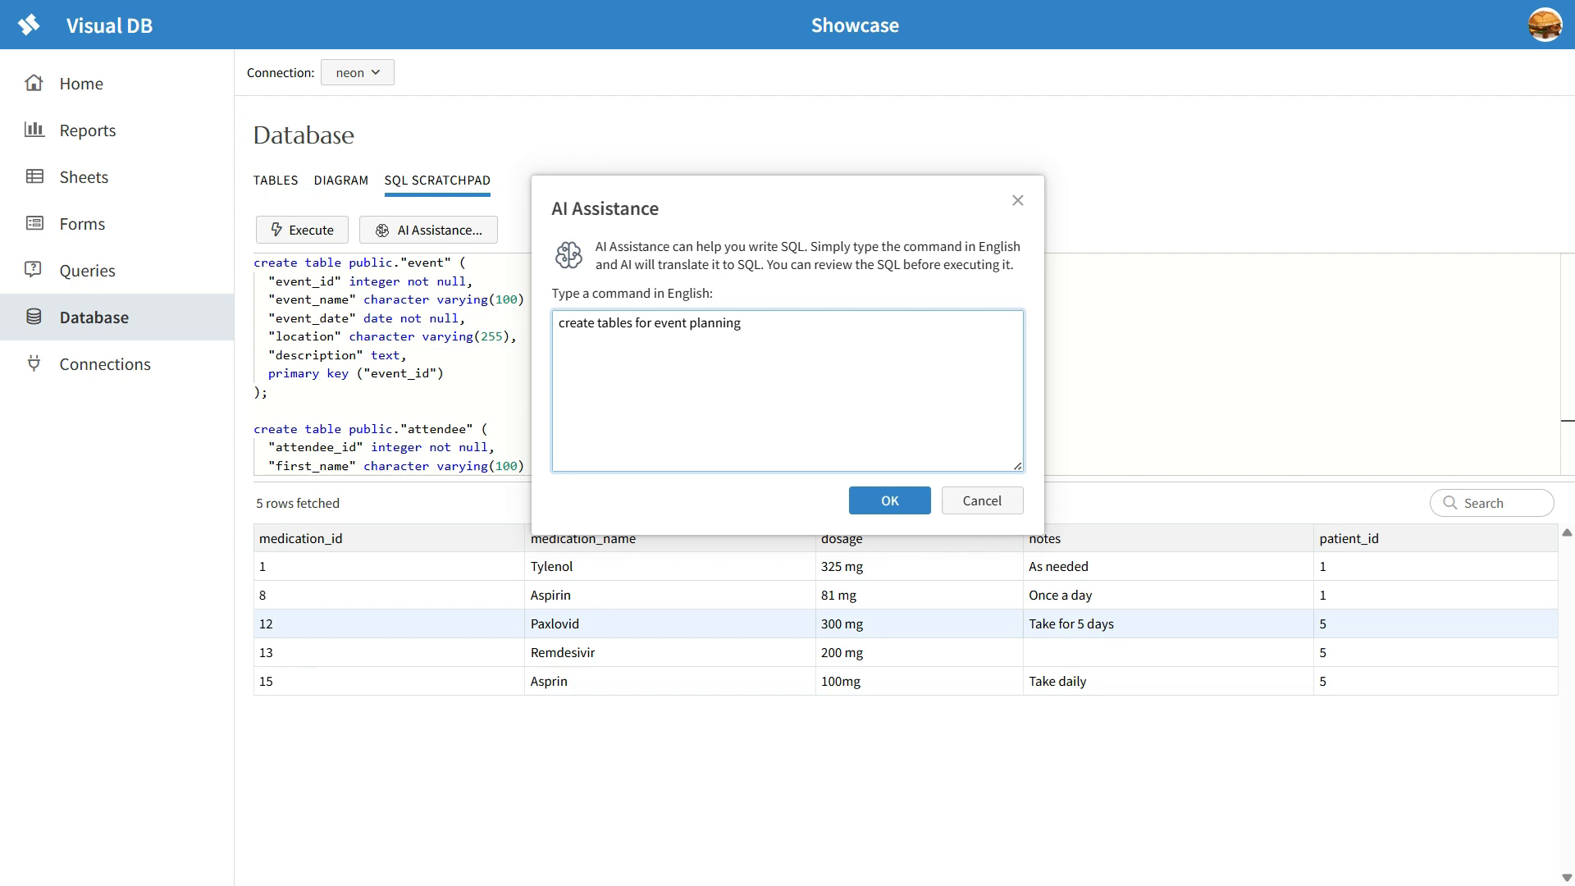
pyautogui.write('. For primary keys use the identity column')
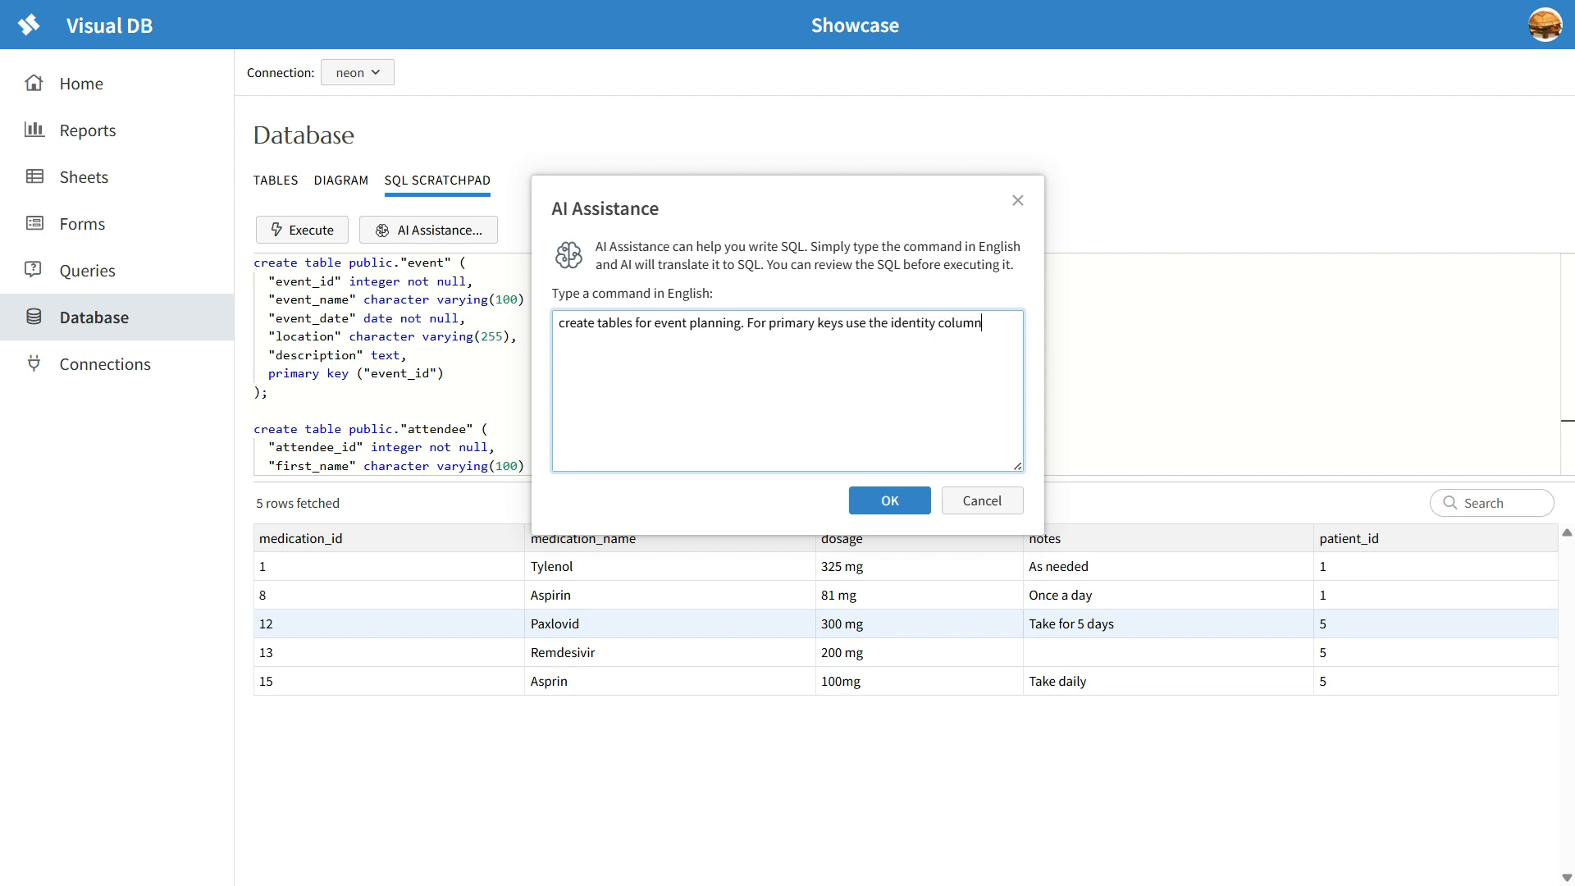
pyautogui.write(' syntax')
pyautogui.press('Return')
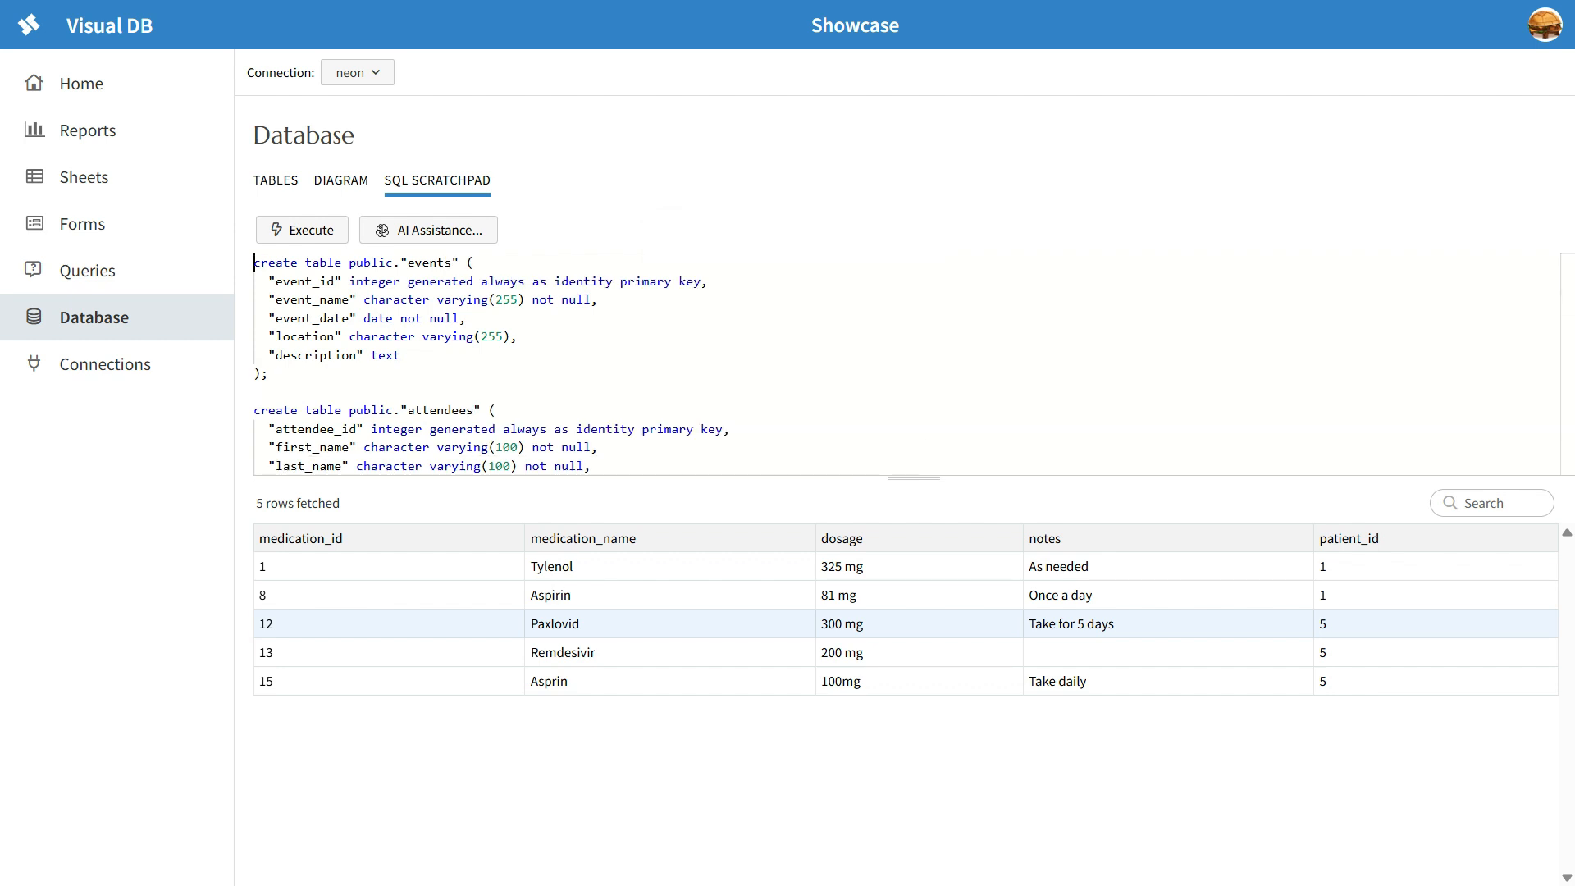
# Step: Check the events table definition and execute the generated script to create the event planning tables
pyautogui.moveTo(276, 282); pyautogui.dragTo(599, 301)
pyautogui.click(401, 355)
pyautogui.click(302, 230)
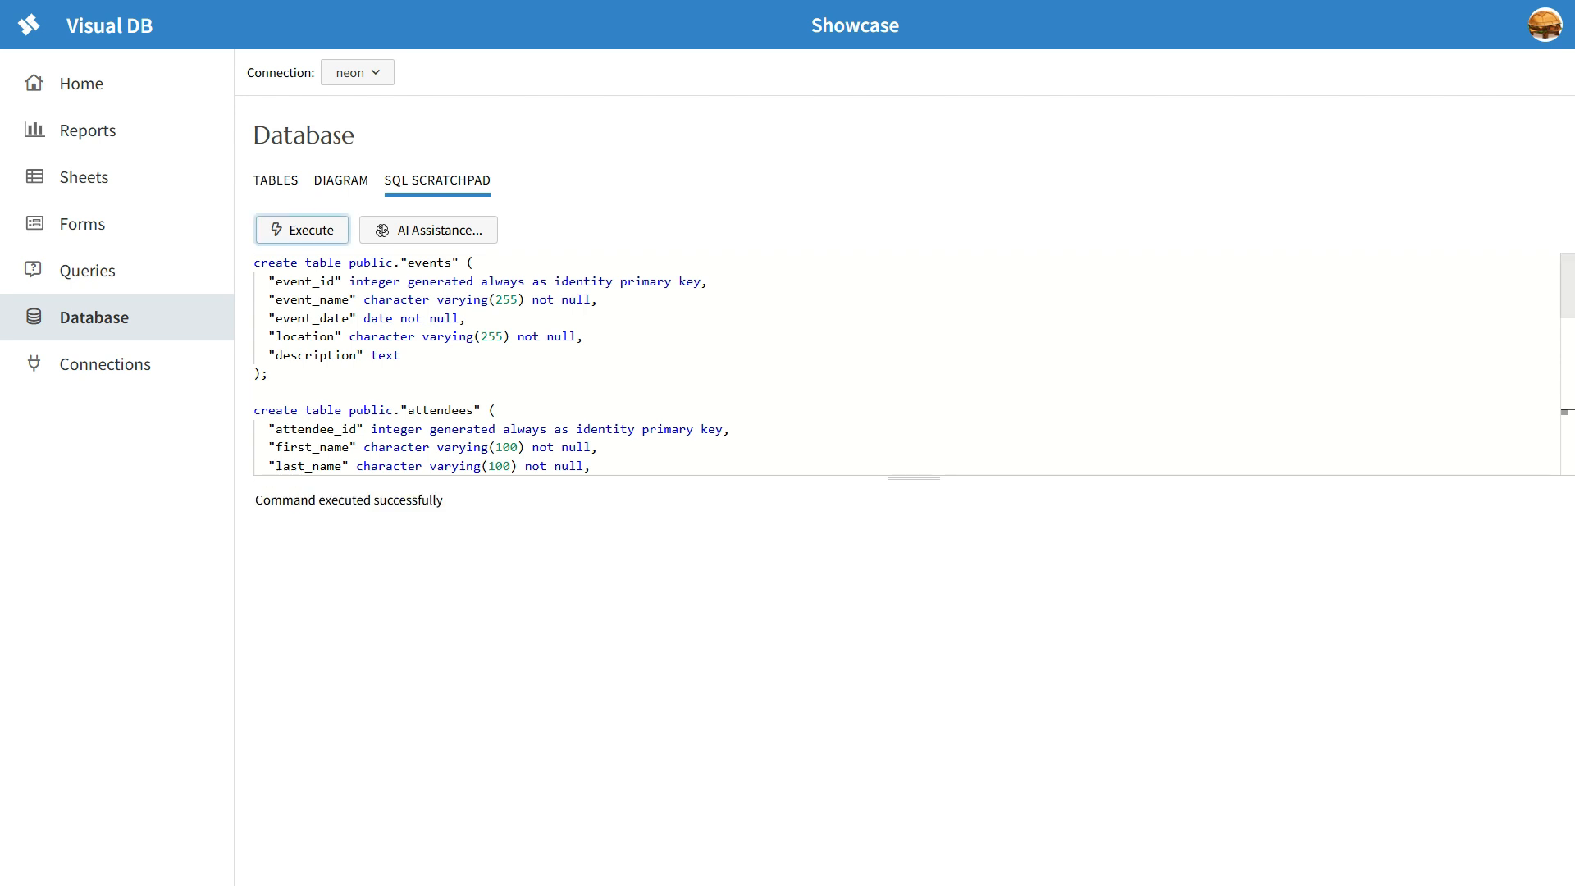
pyautogui.moveTo(254, 499); pyautogui.dragTo(444, 500)
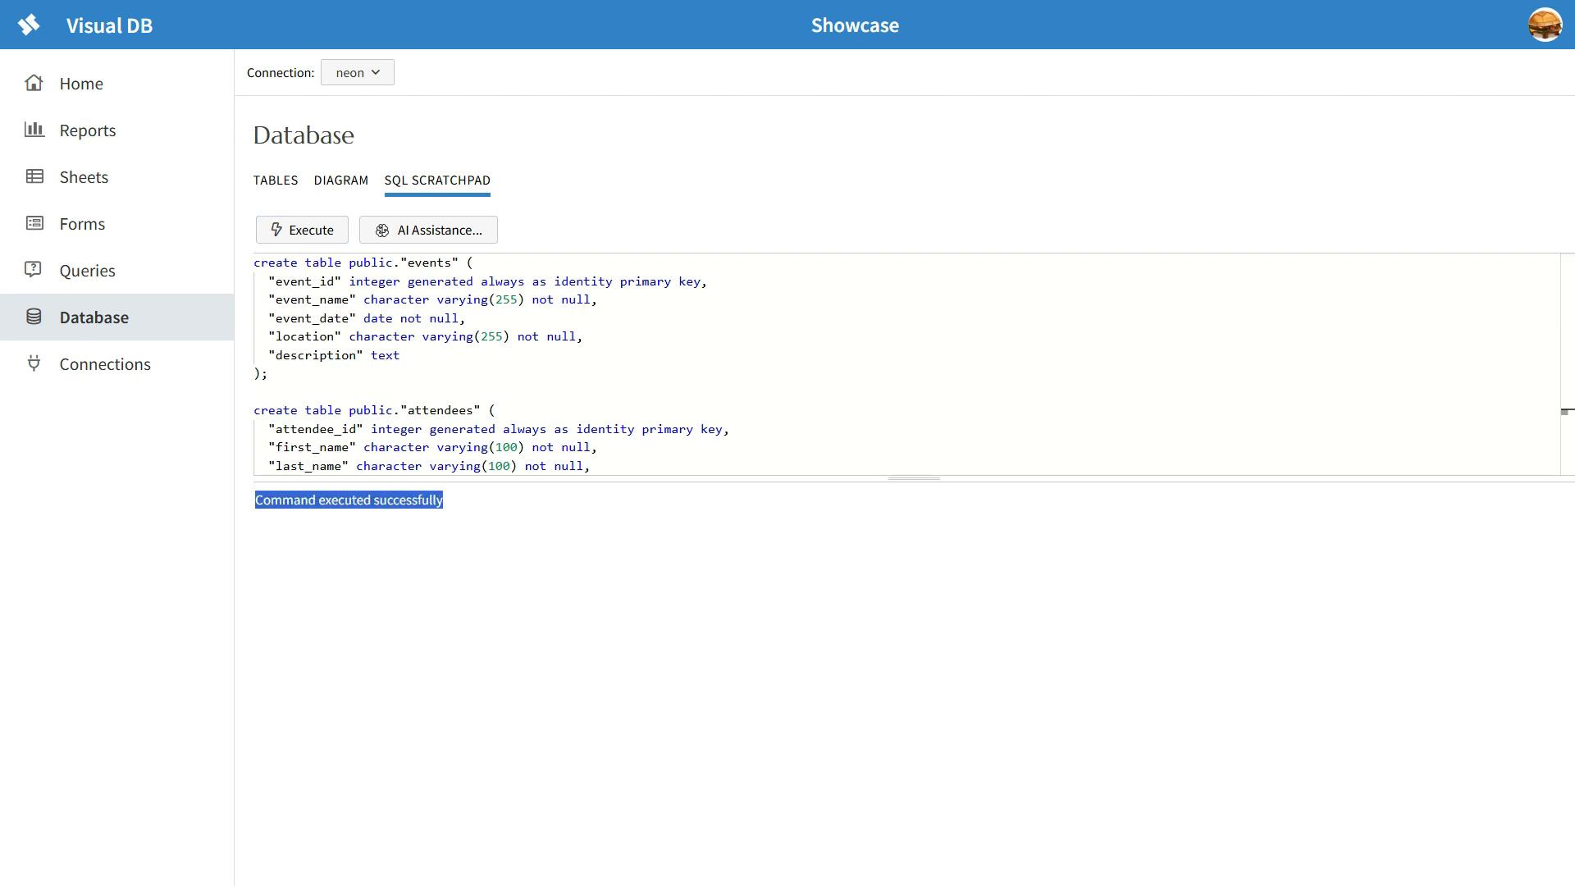
pyautogui.click(574, 574)
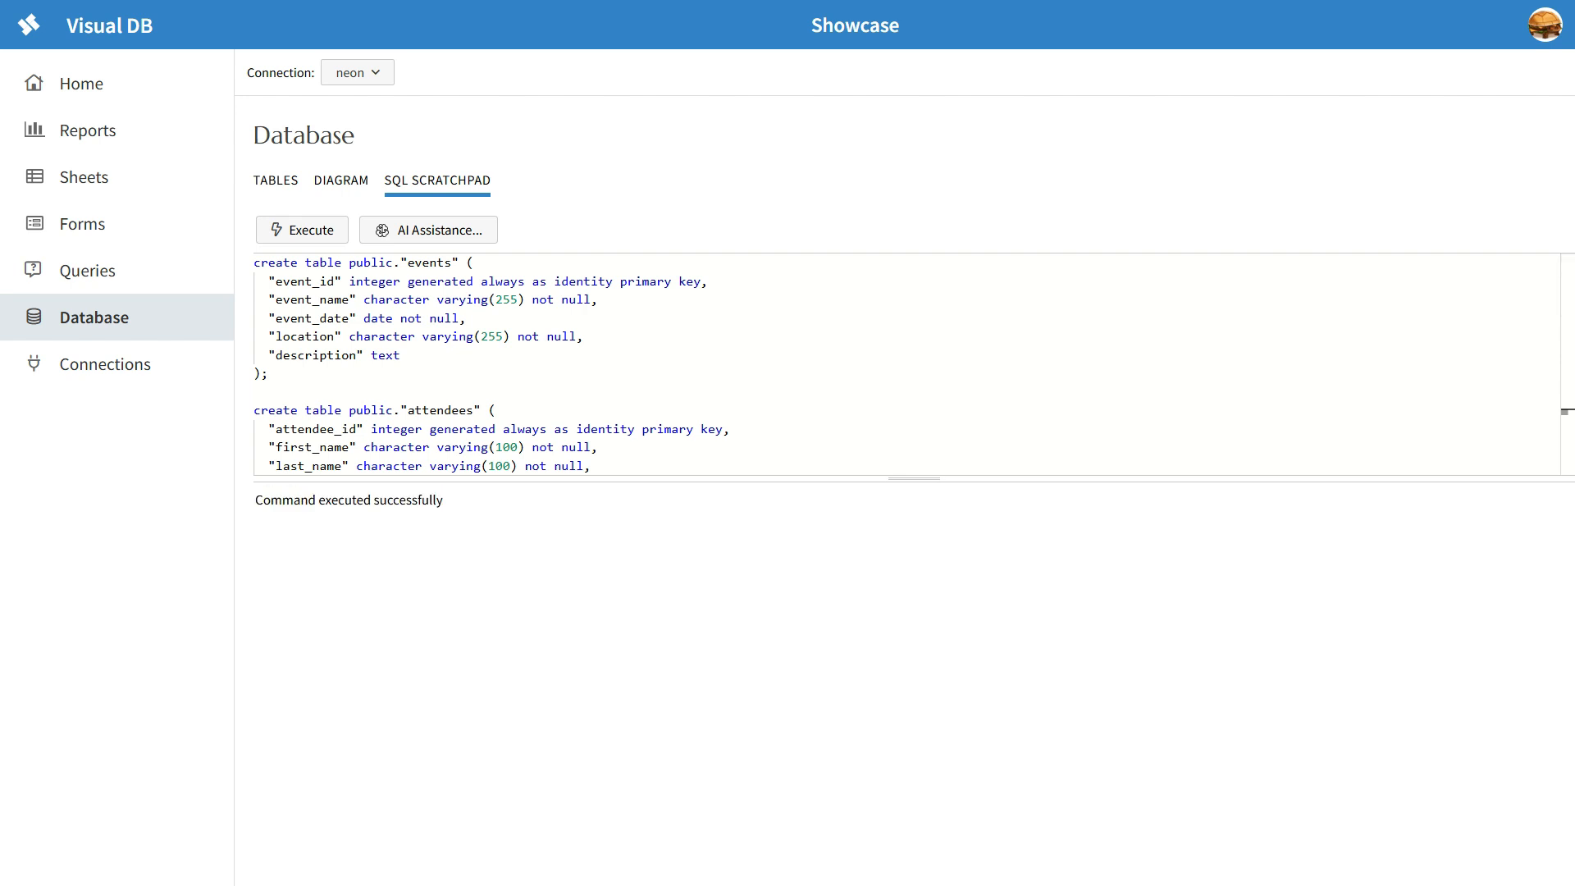
# Step: Display Diagram 4 among the database's relationship diagrams
pyautogui.click(341, 180)
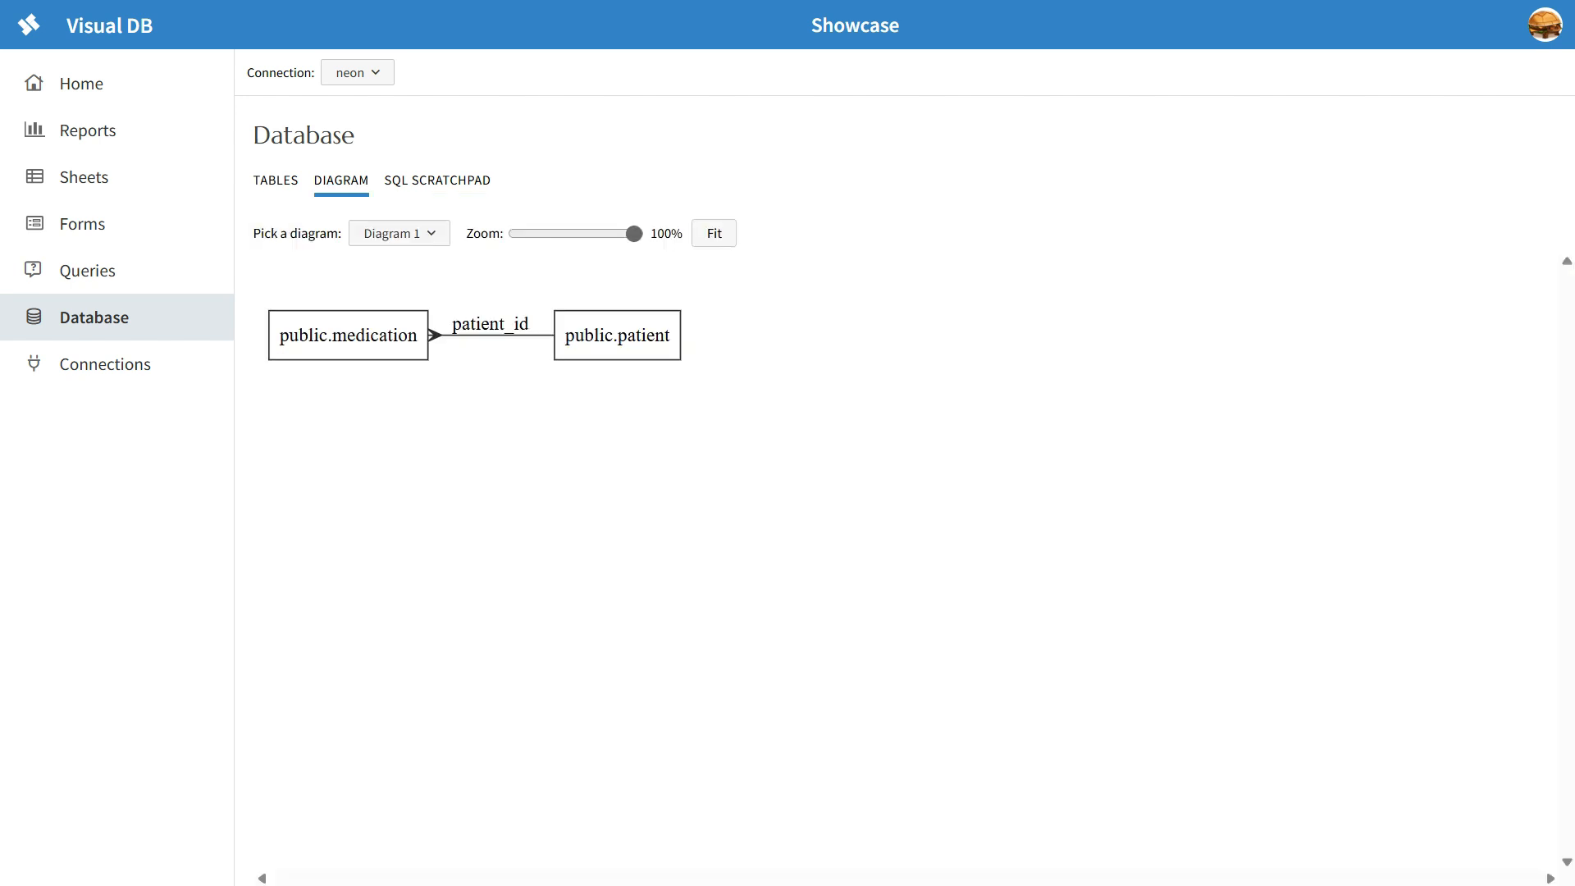
pyautogui.click(400, 234)
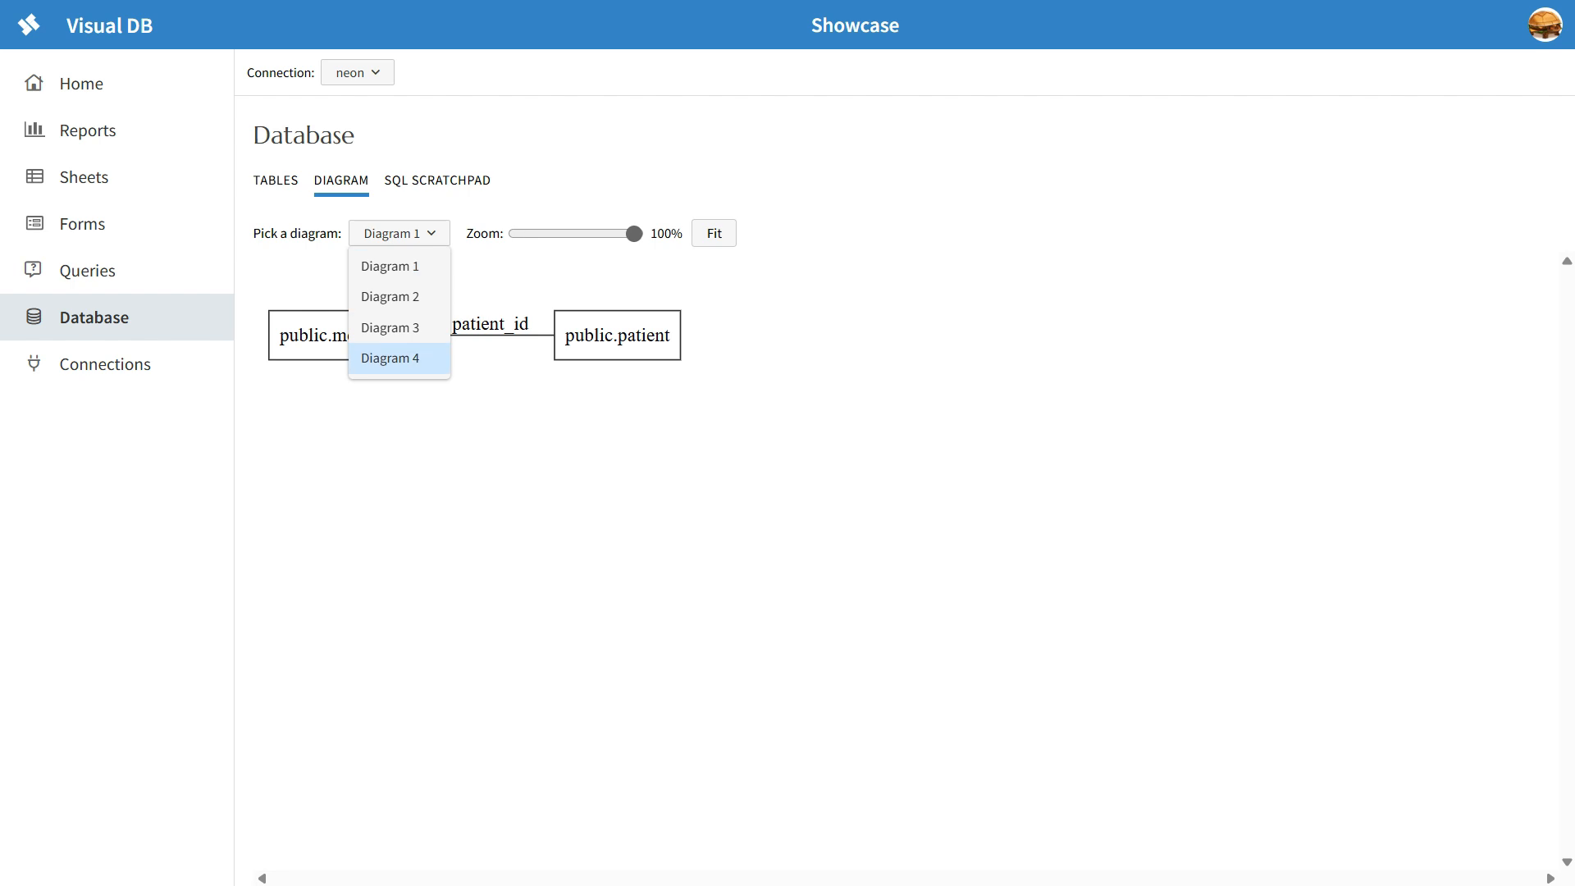
pyautogui.press('Return')
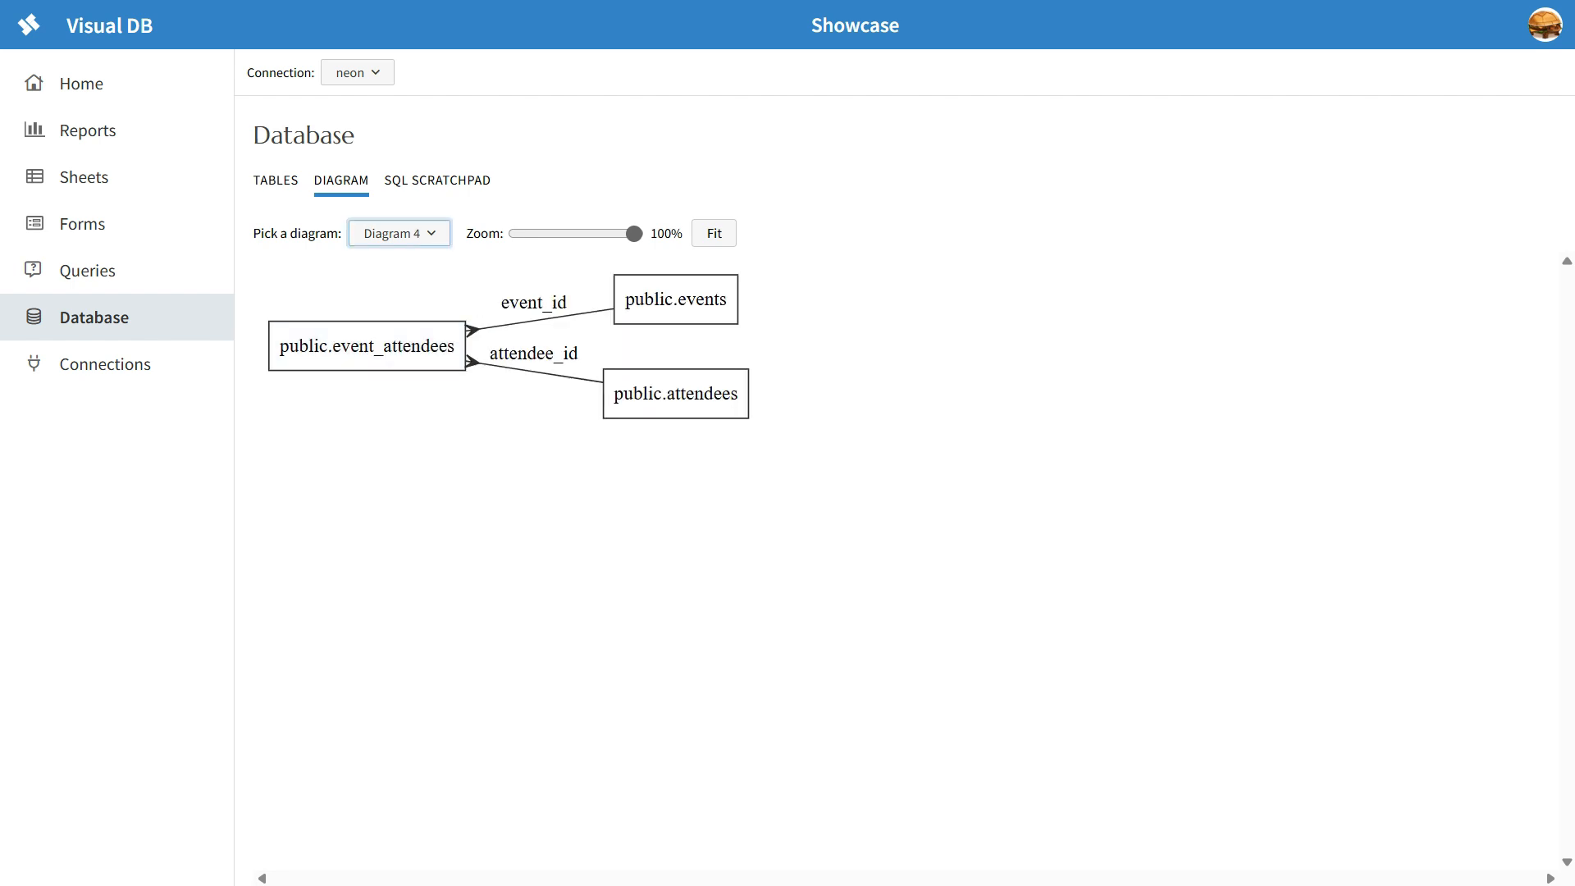
# Step: Examine the column details of the event_attendees, attendees and events tables from the diagram
pyautogui.click(367, 347)
pyautogui.click(676, 394)
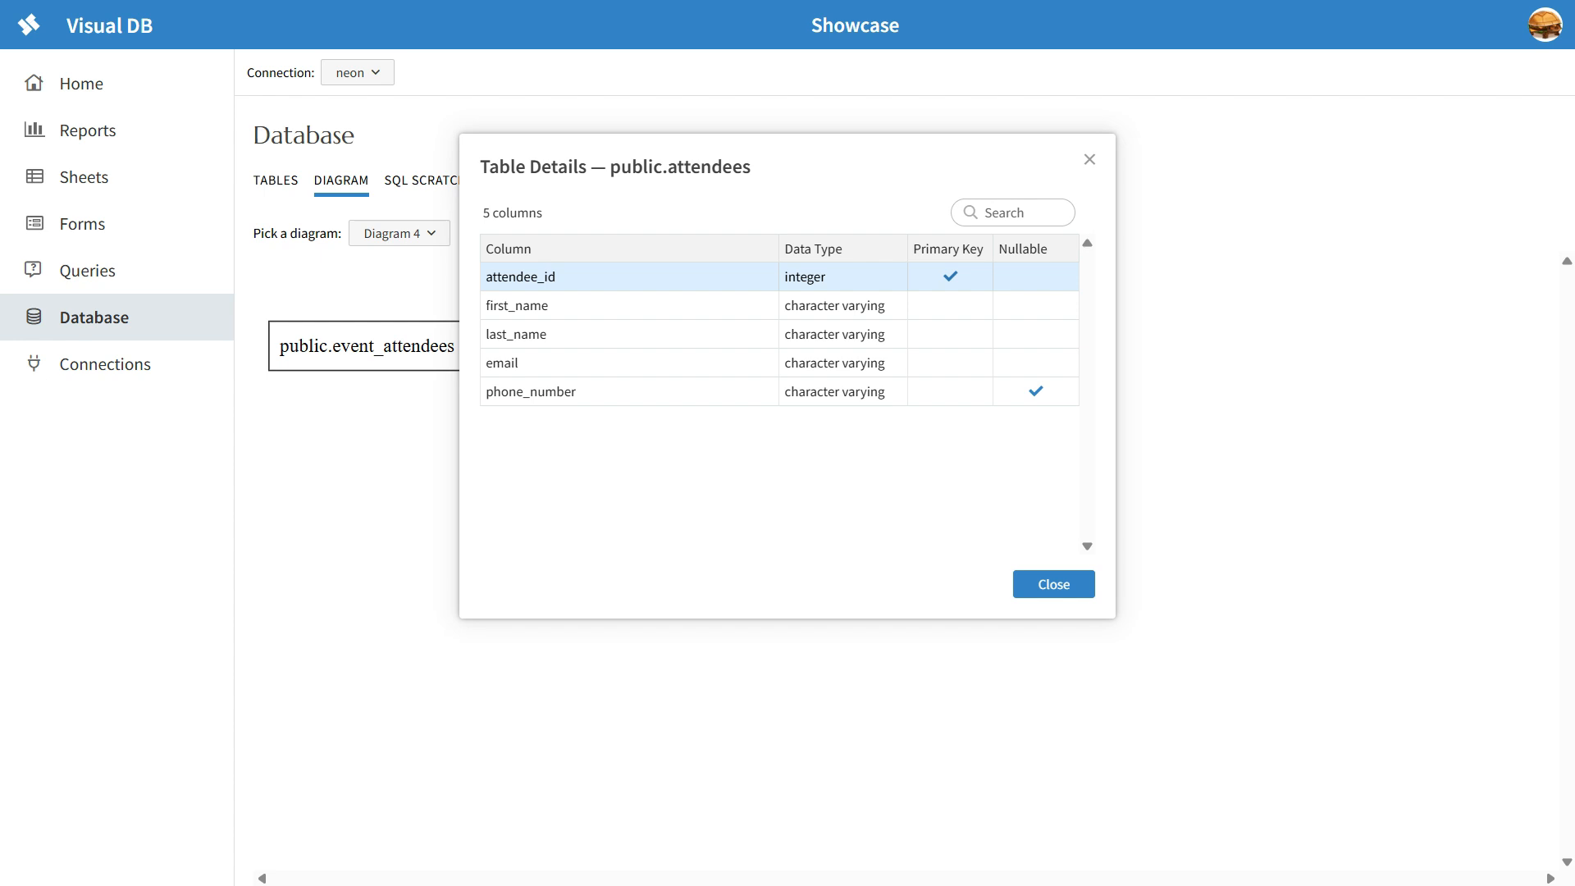
pyautogui.click(1090, 160)
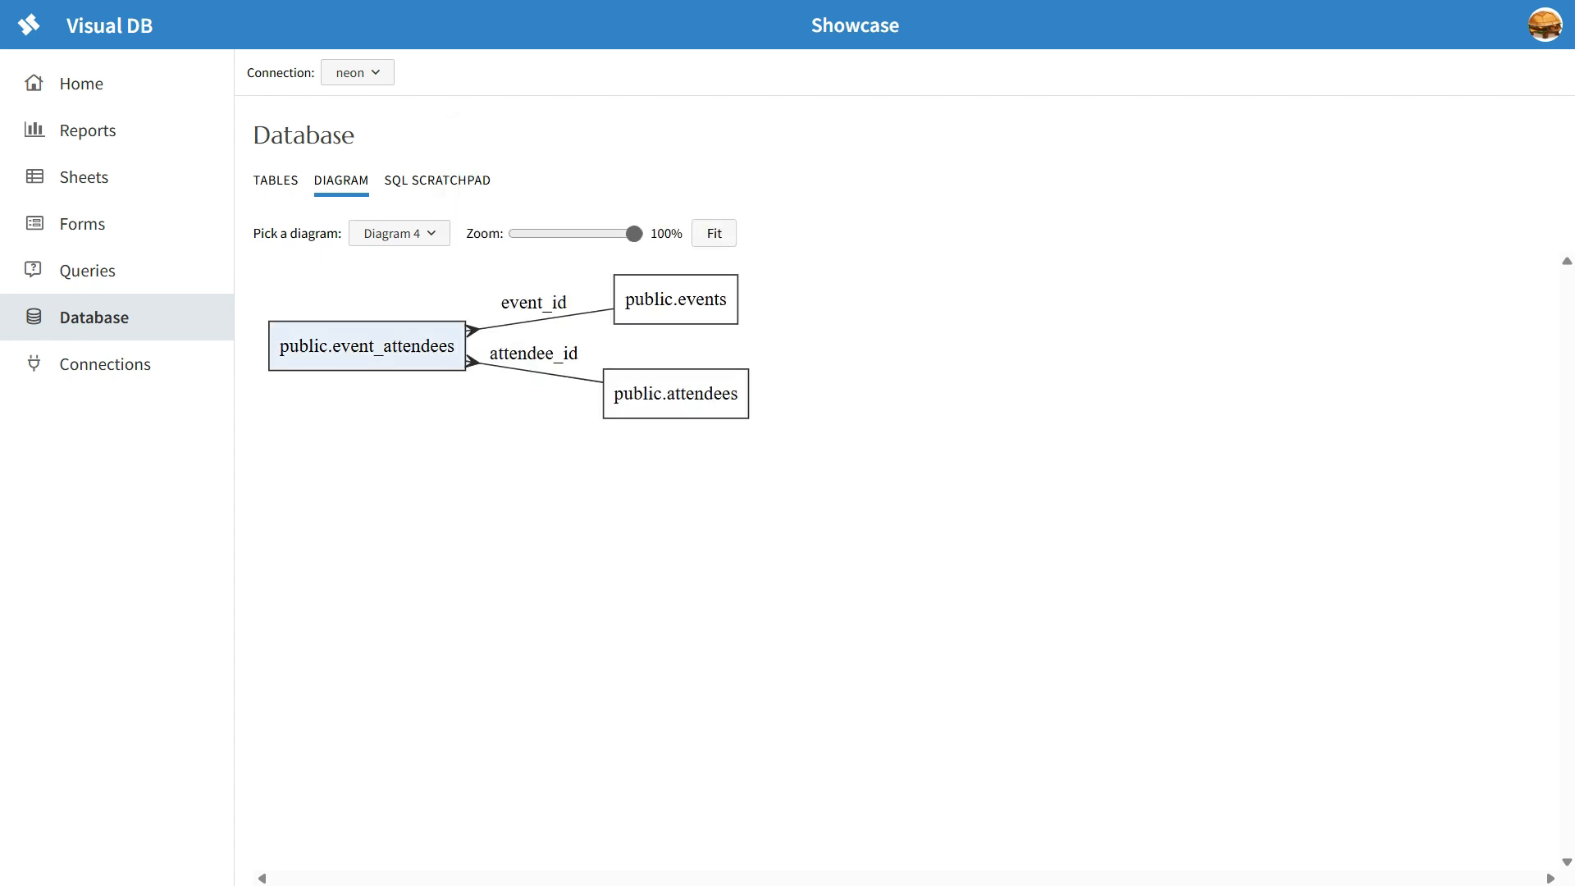
pyautogui.click(367, 346)
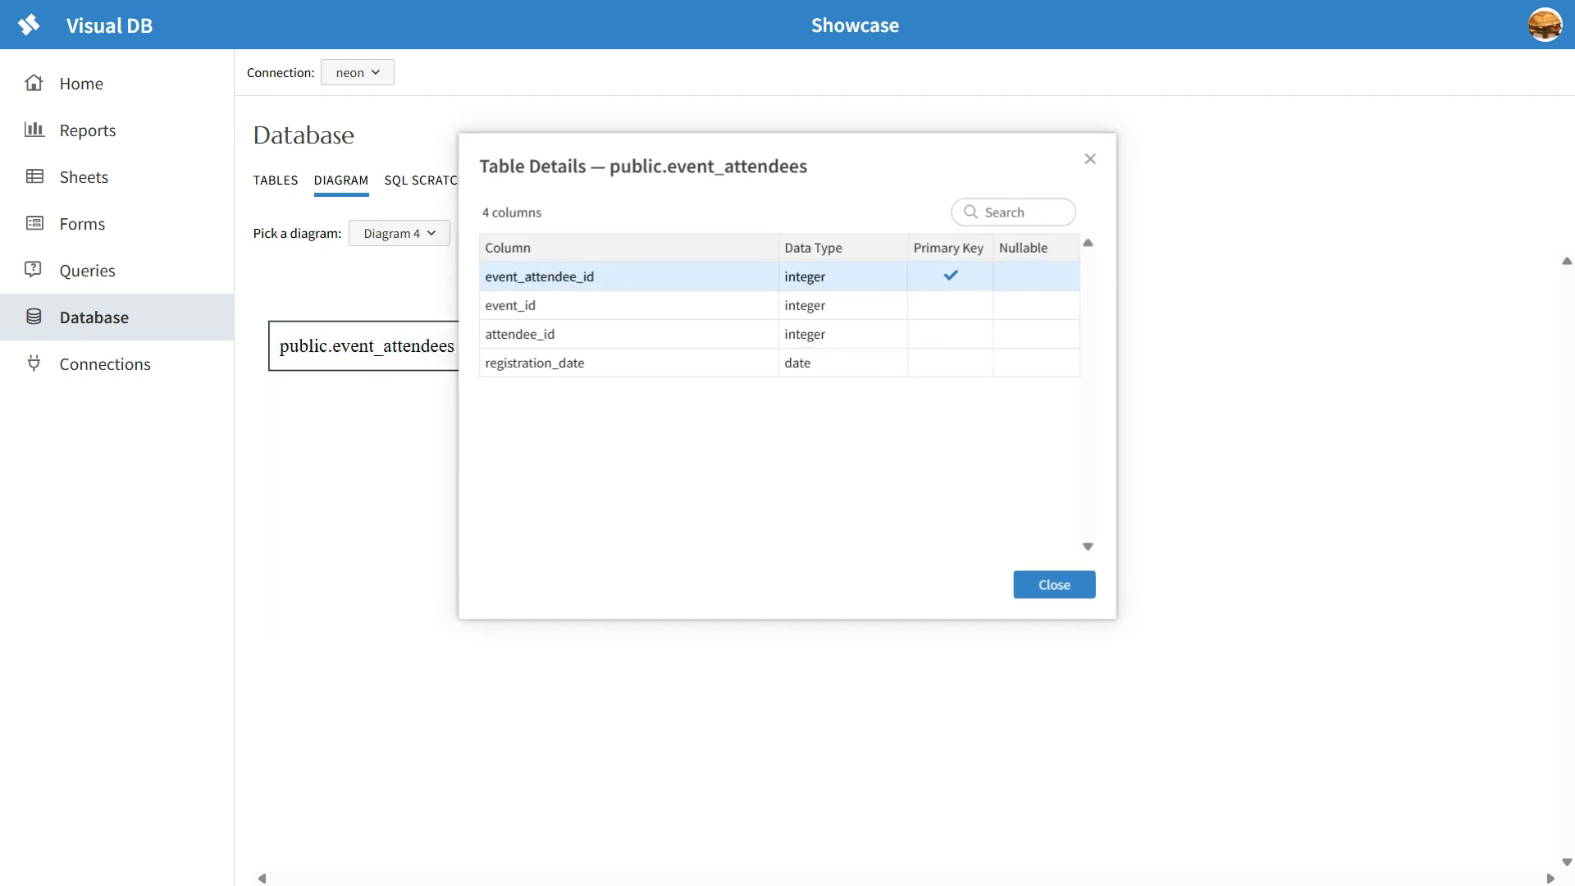
pyautogui.click(1090, 159)
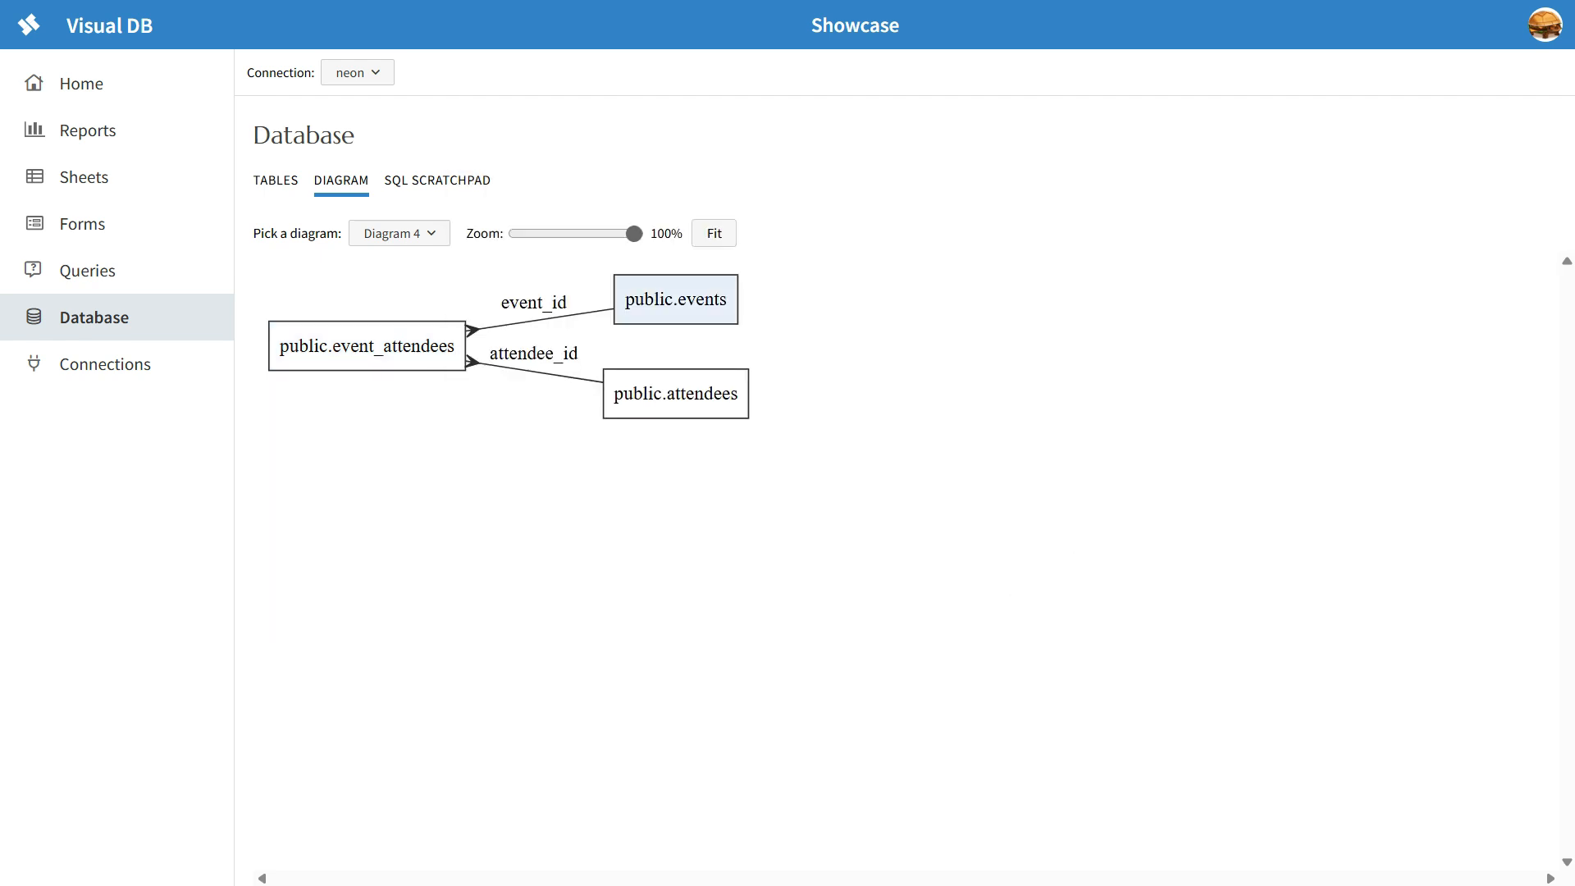
pyautogui.click(676, 394)
pyautogui.click(1089, 159)
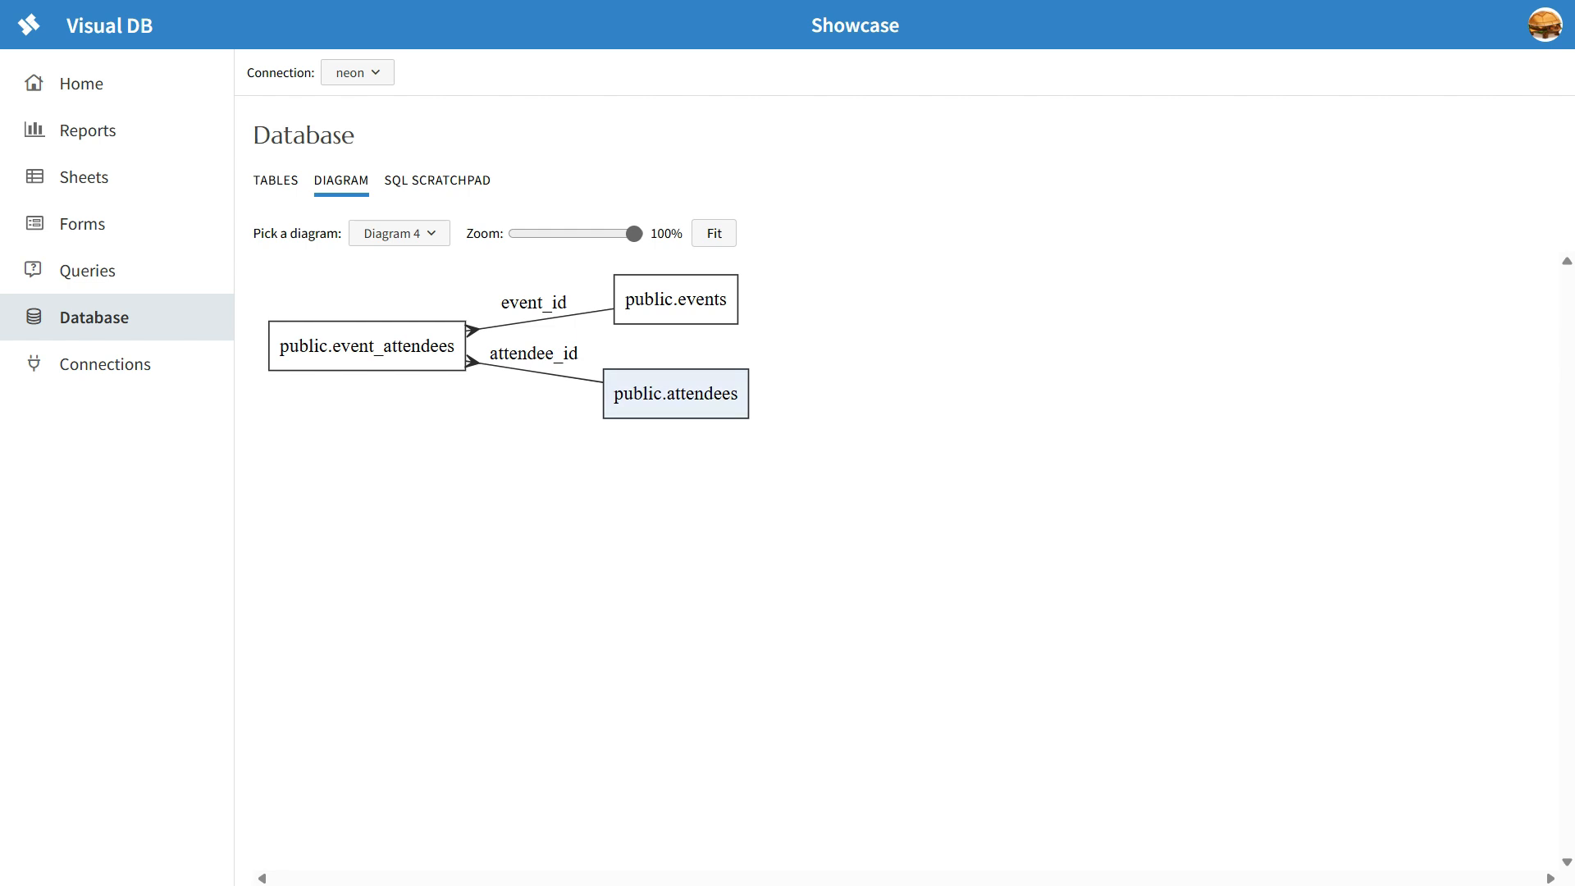
pyautogui.click(676, 394)
pyautogui.click(1089, 159)
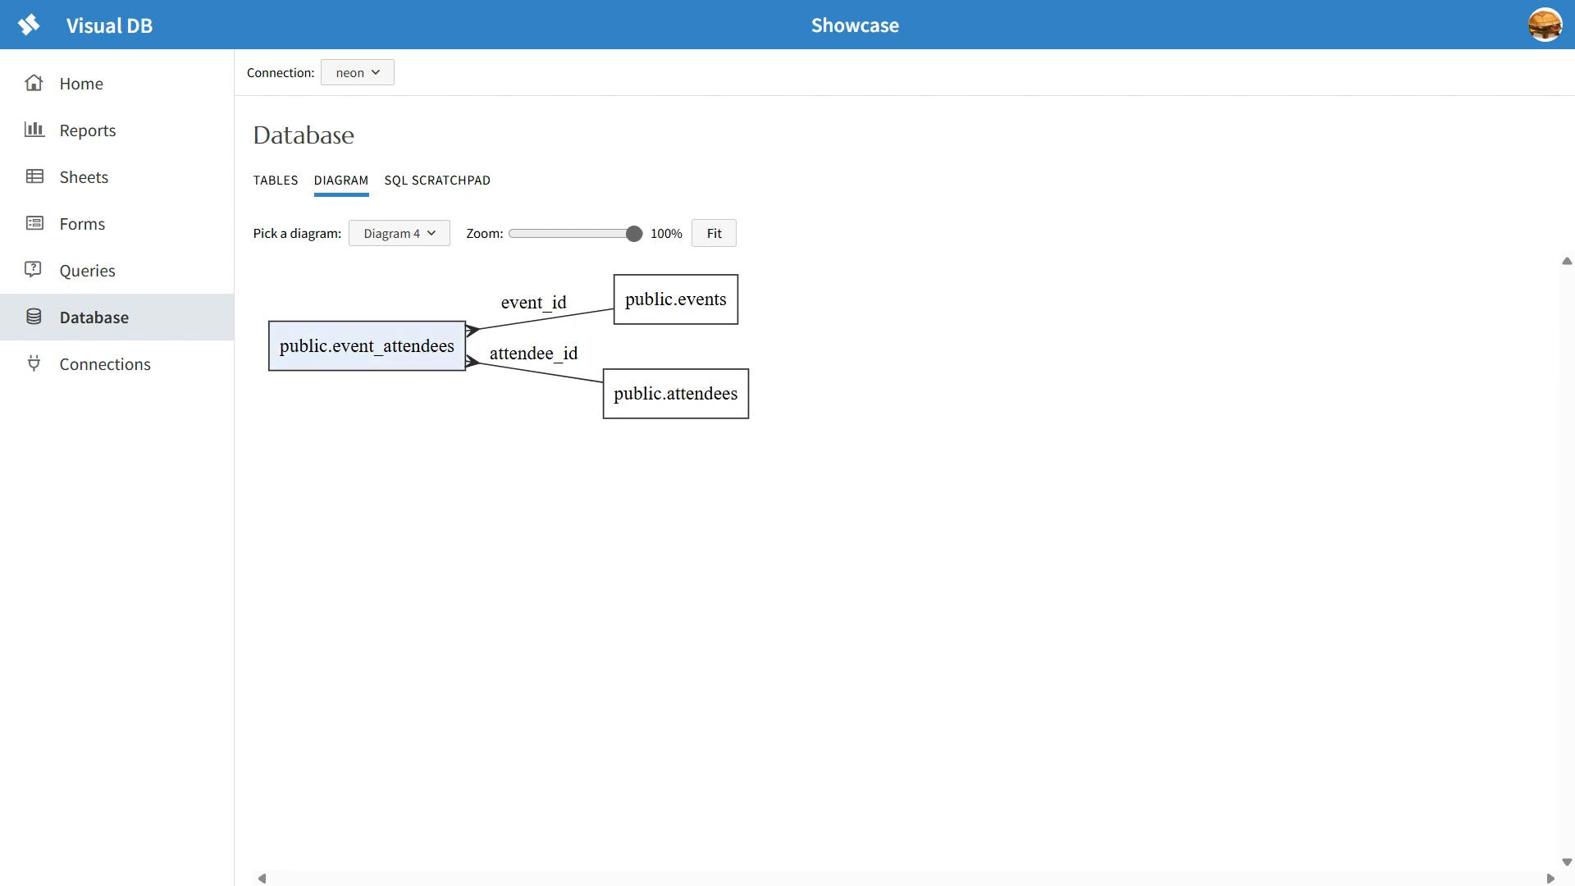
pyautogui.click(676, 299)
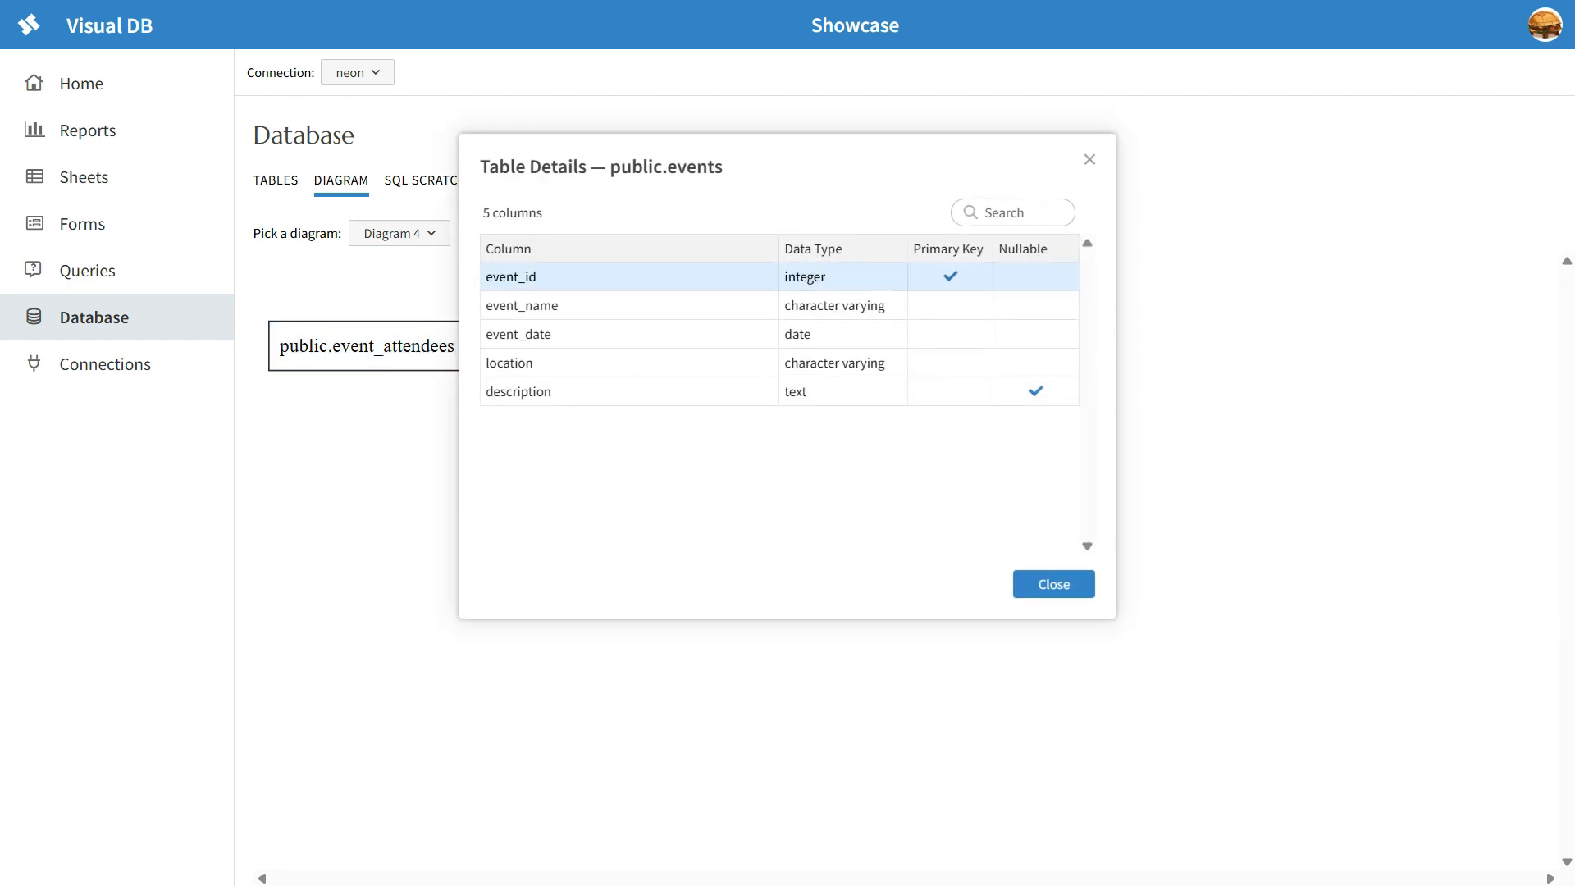
pyautogui.click(1090, 158)
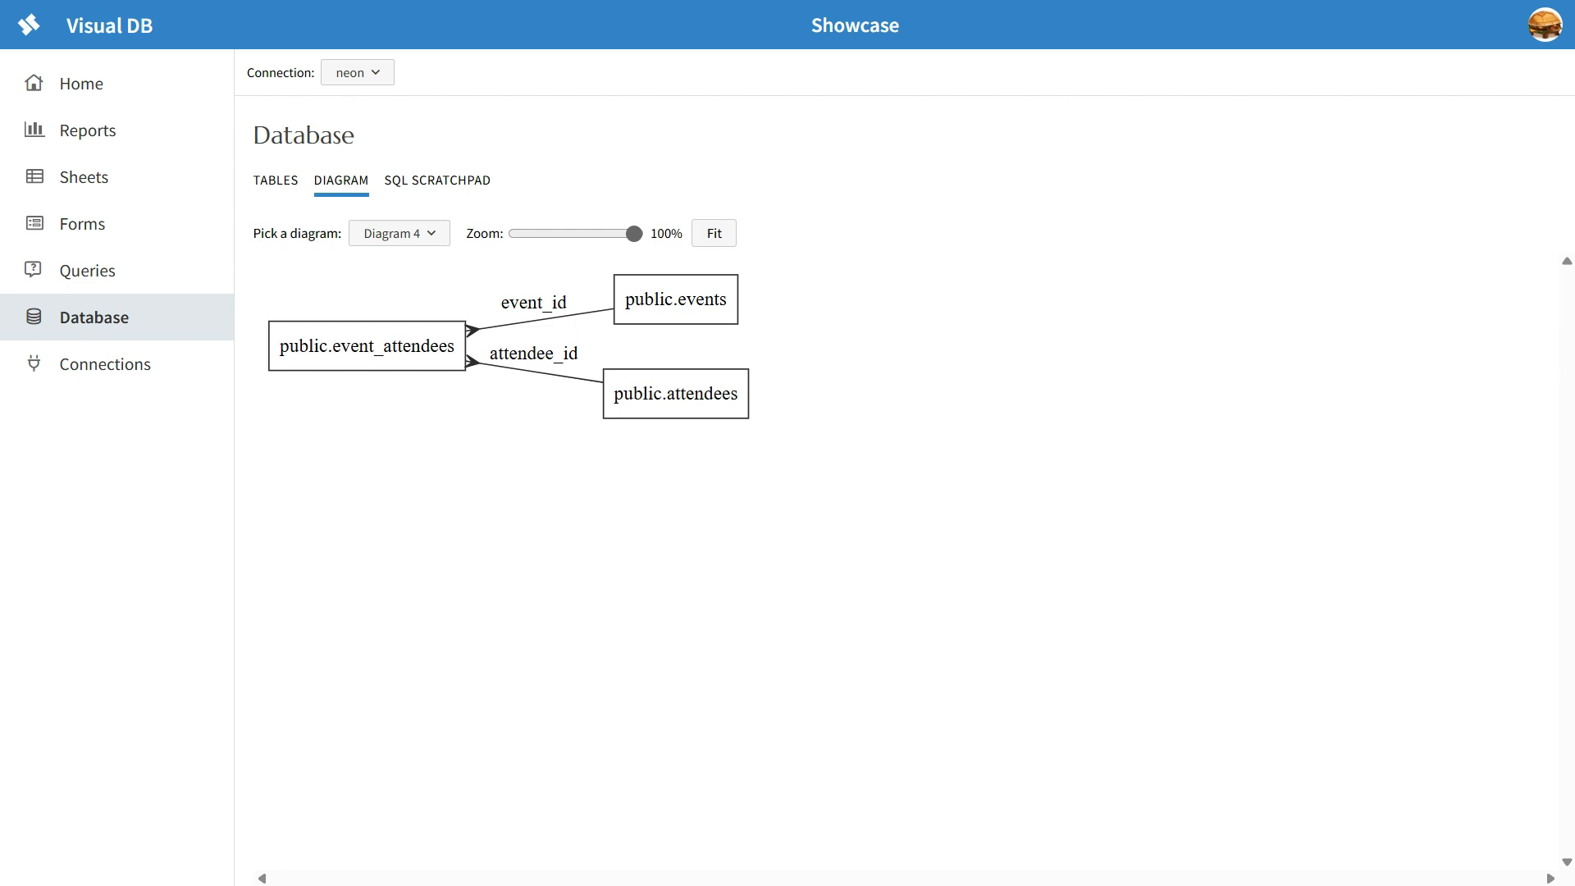
# Step: Return to the database's table list and select the events table
pyautogui.click(276, 180)
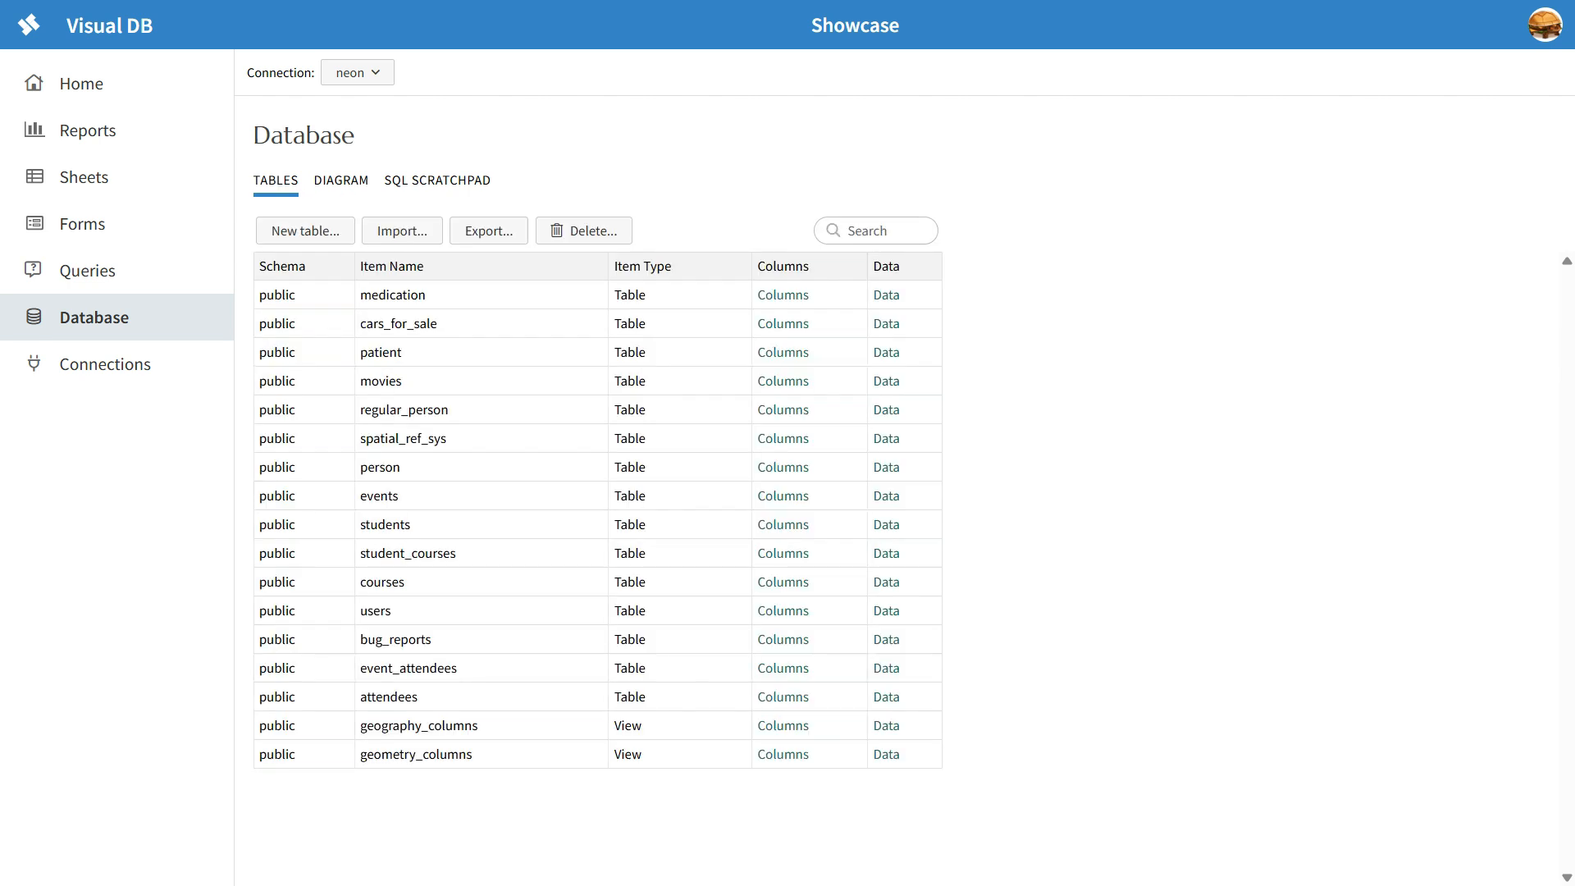
pyautogui.click(379, 495)
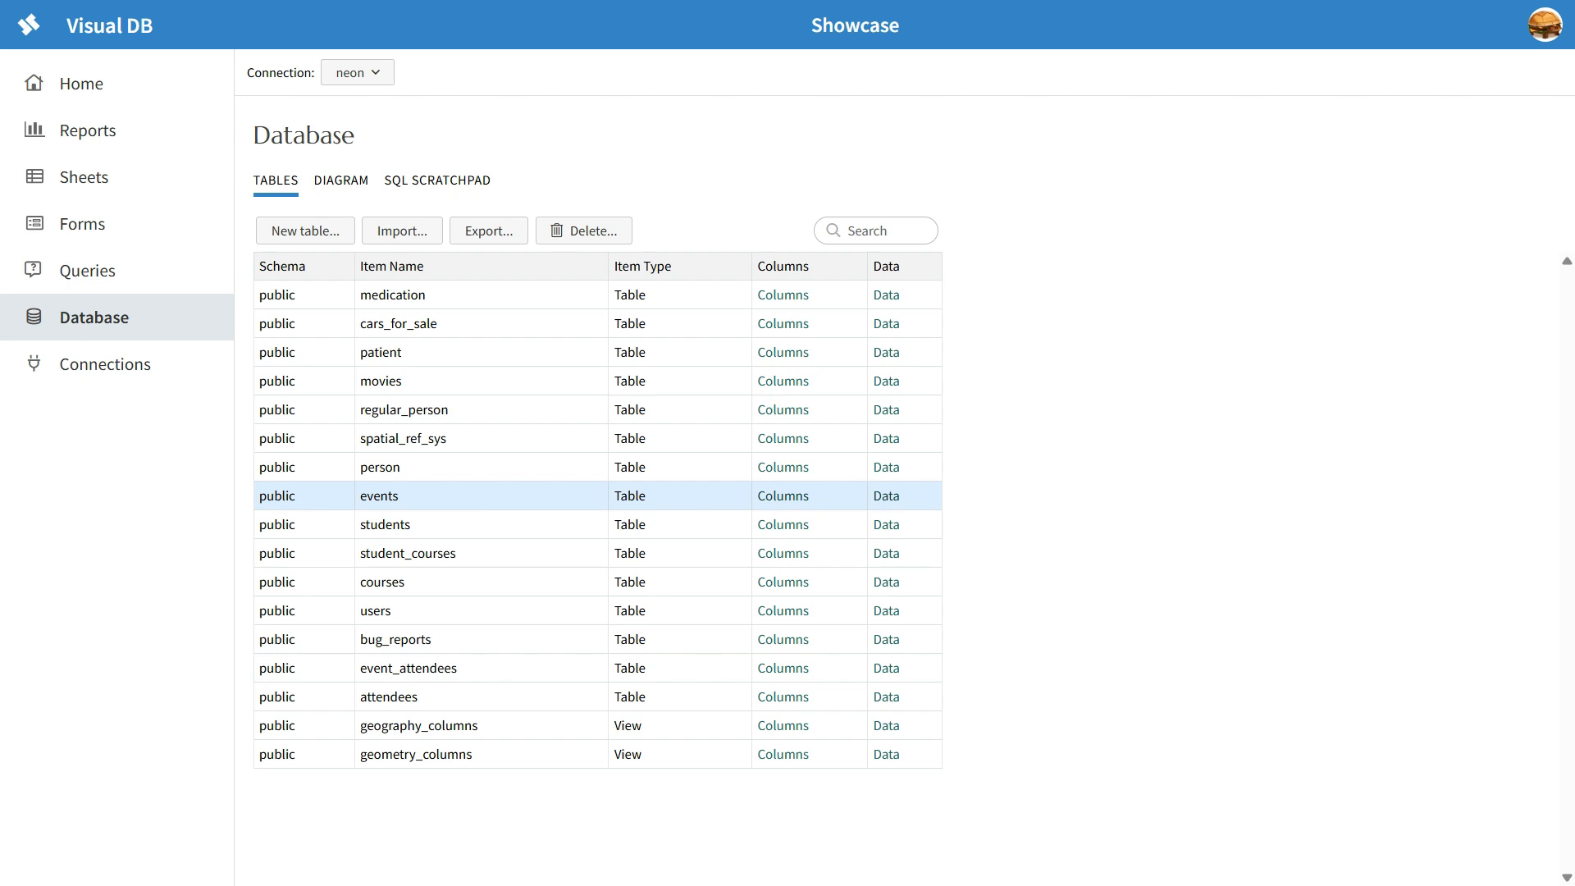
# Step: Check the column definitions and stored data of the events table, and return to the table list
pyautogui.click(783, 495)
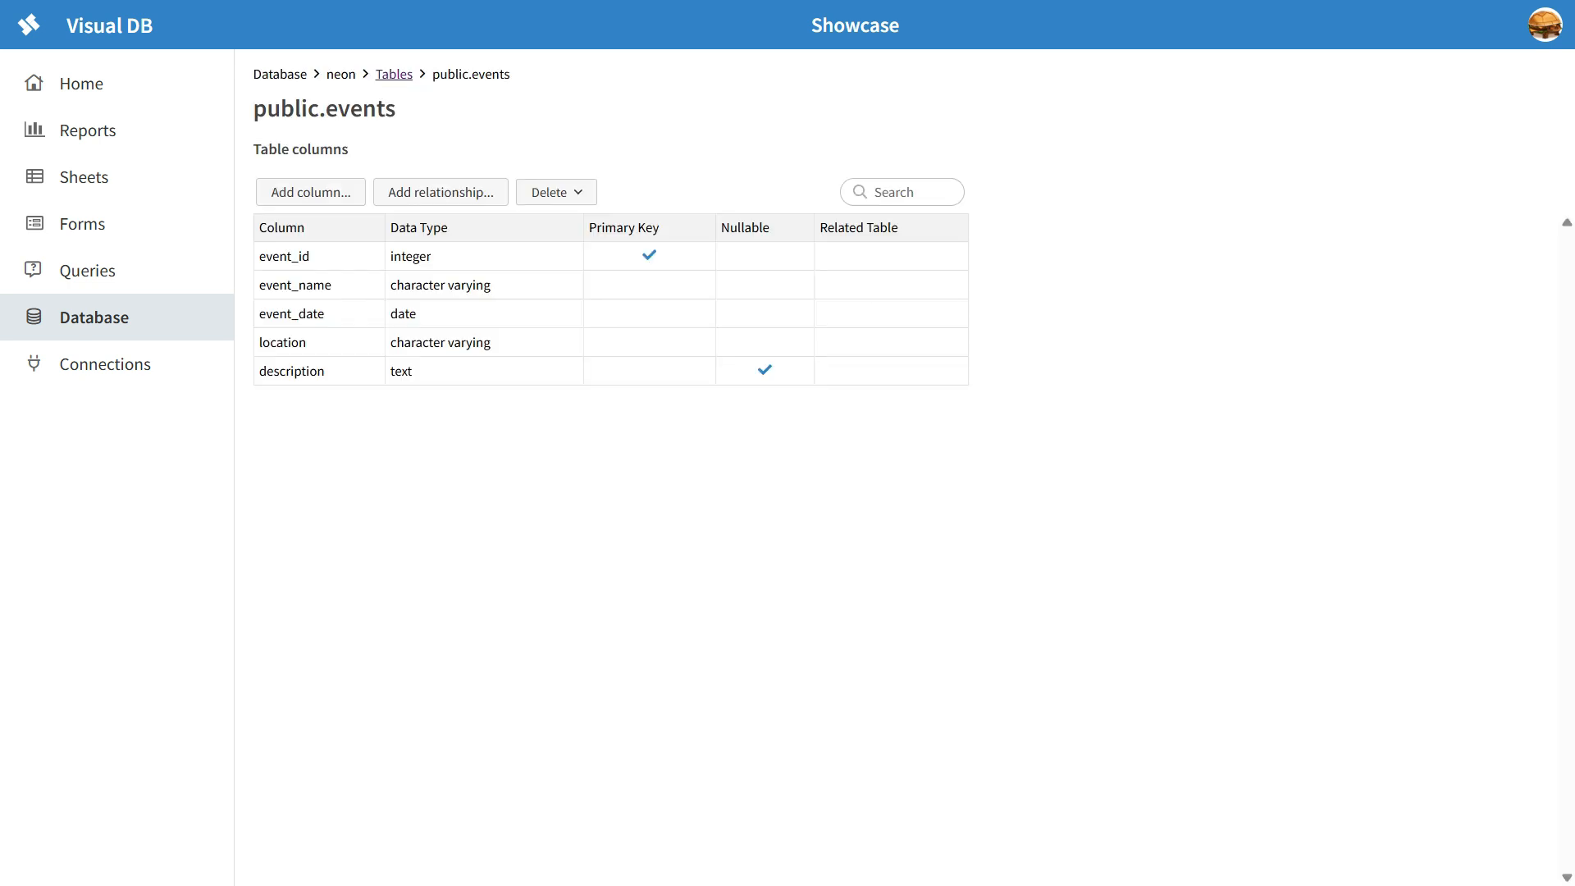
pyautogui.hotkey('alt', 'Left')
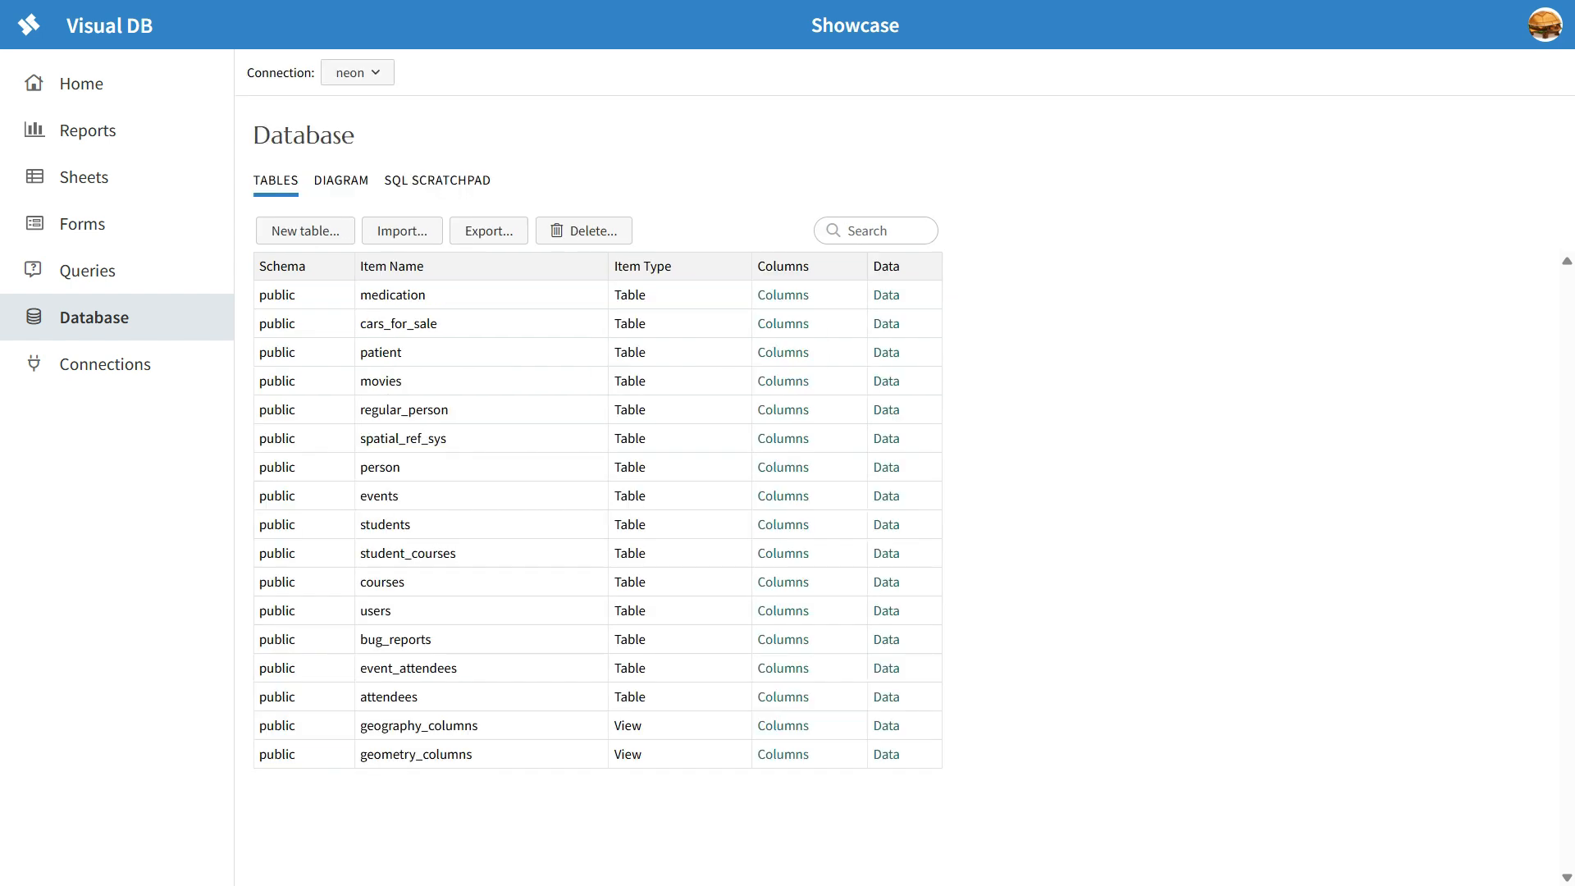
pyautogui.click(887, 495)
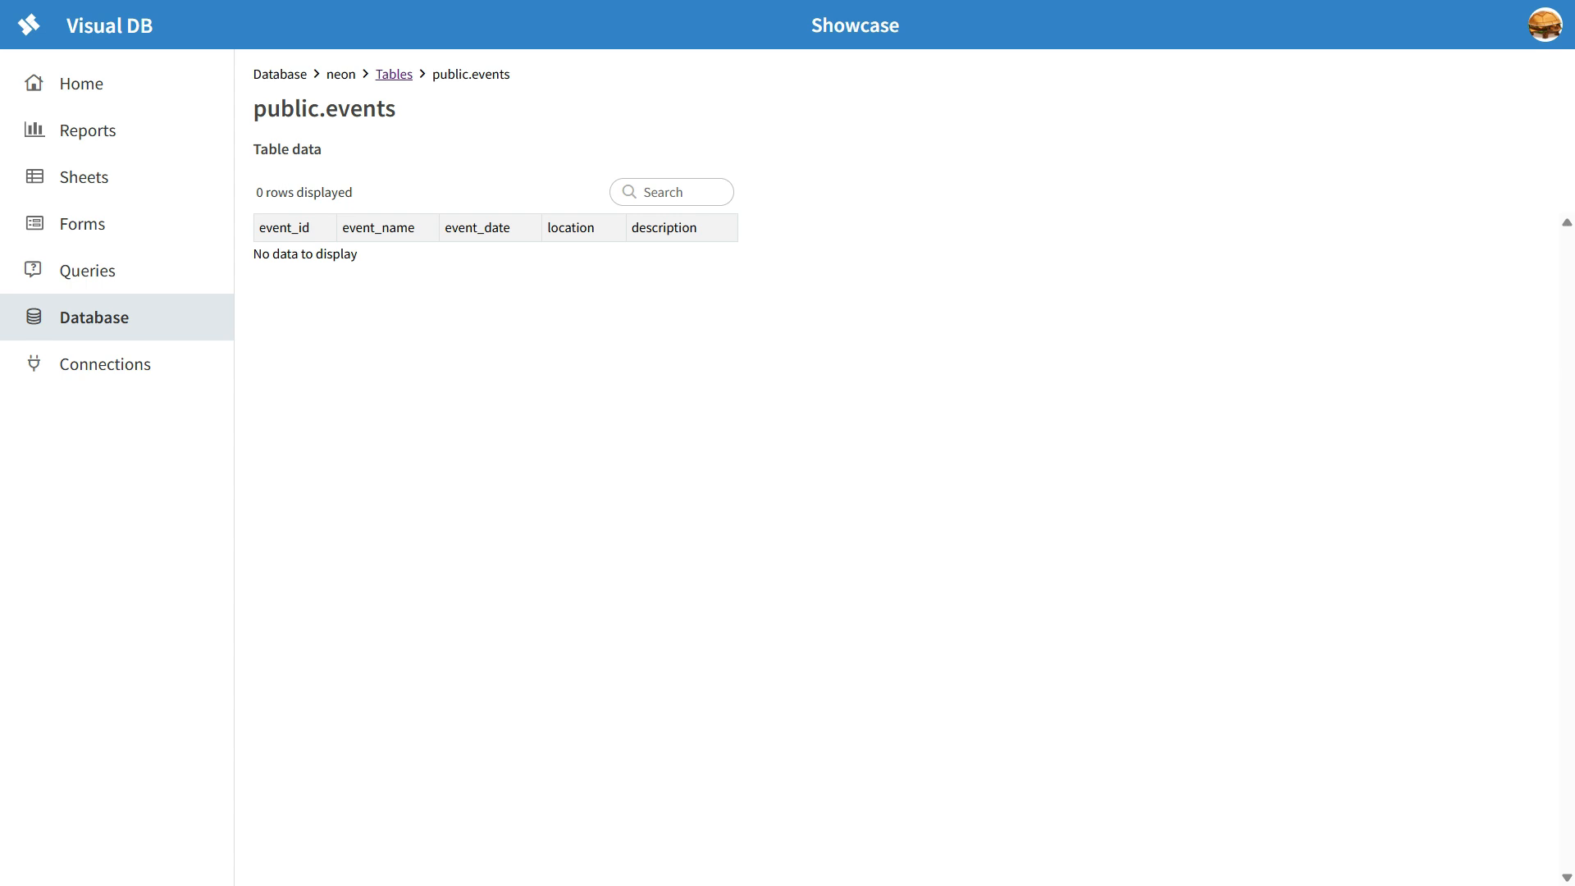
pyautogui.click(672, 192)
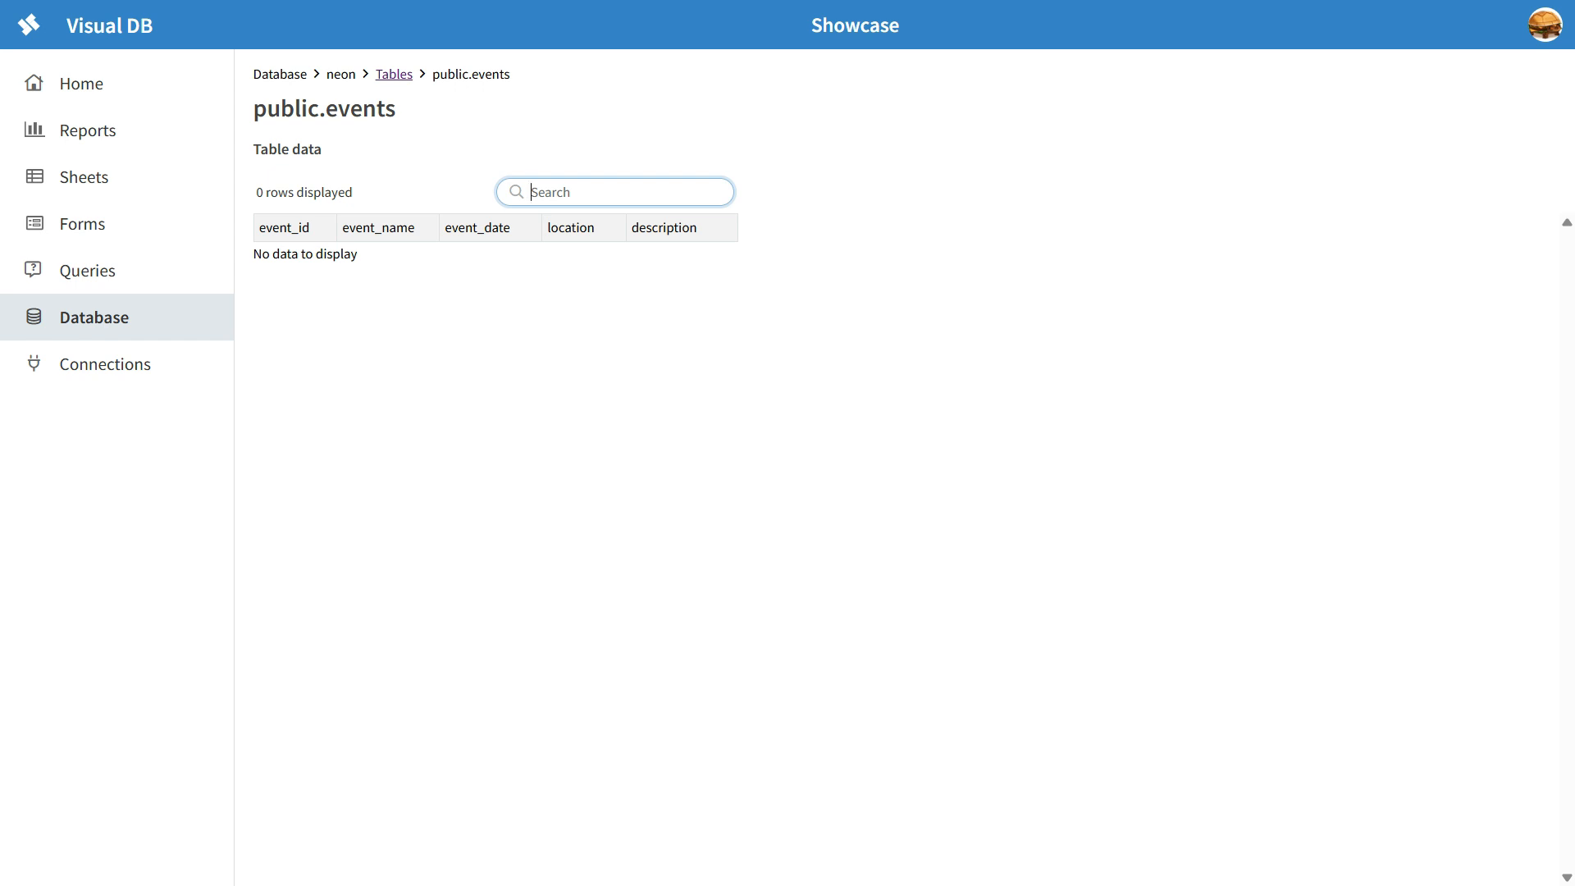
pyautogui.click(394, 75)
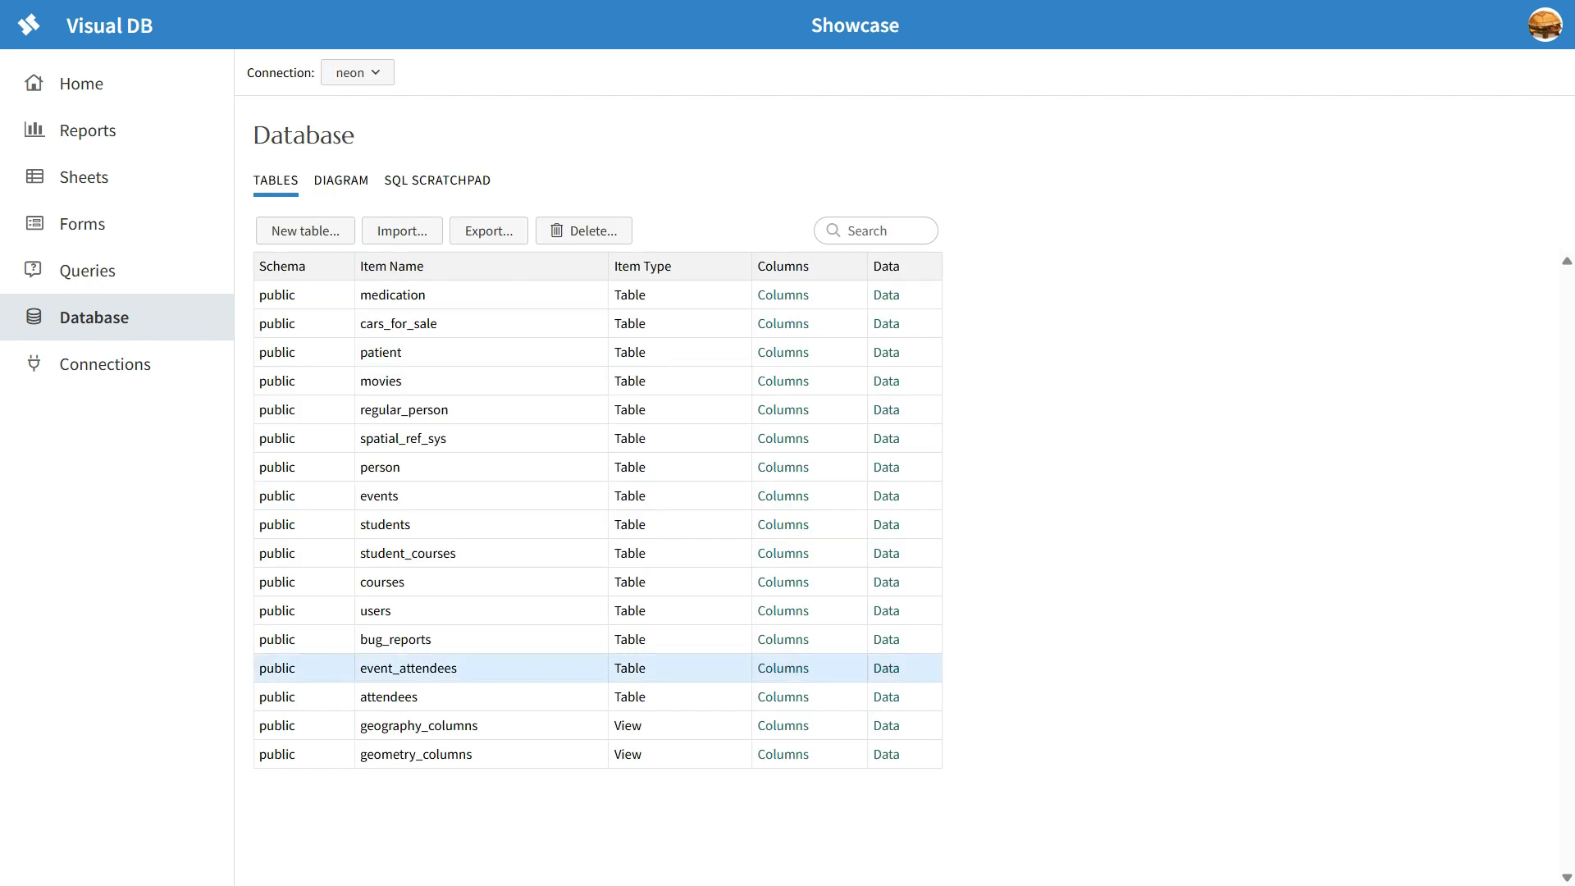
# Step: Examine the columns of event_attendees and follow its attendee_id relationship to view the attendees table's columns
pyautogui.click(783, 668)
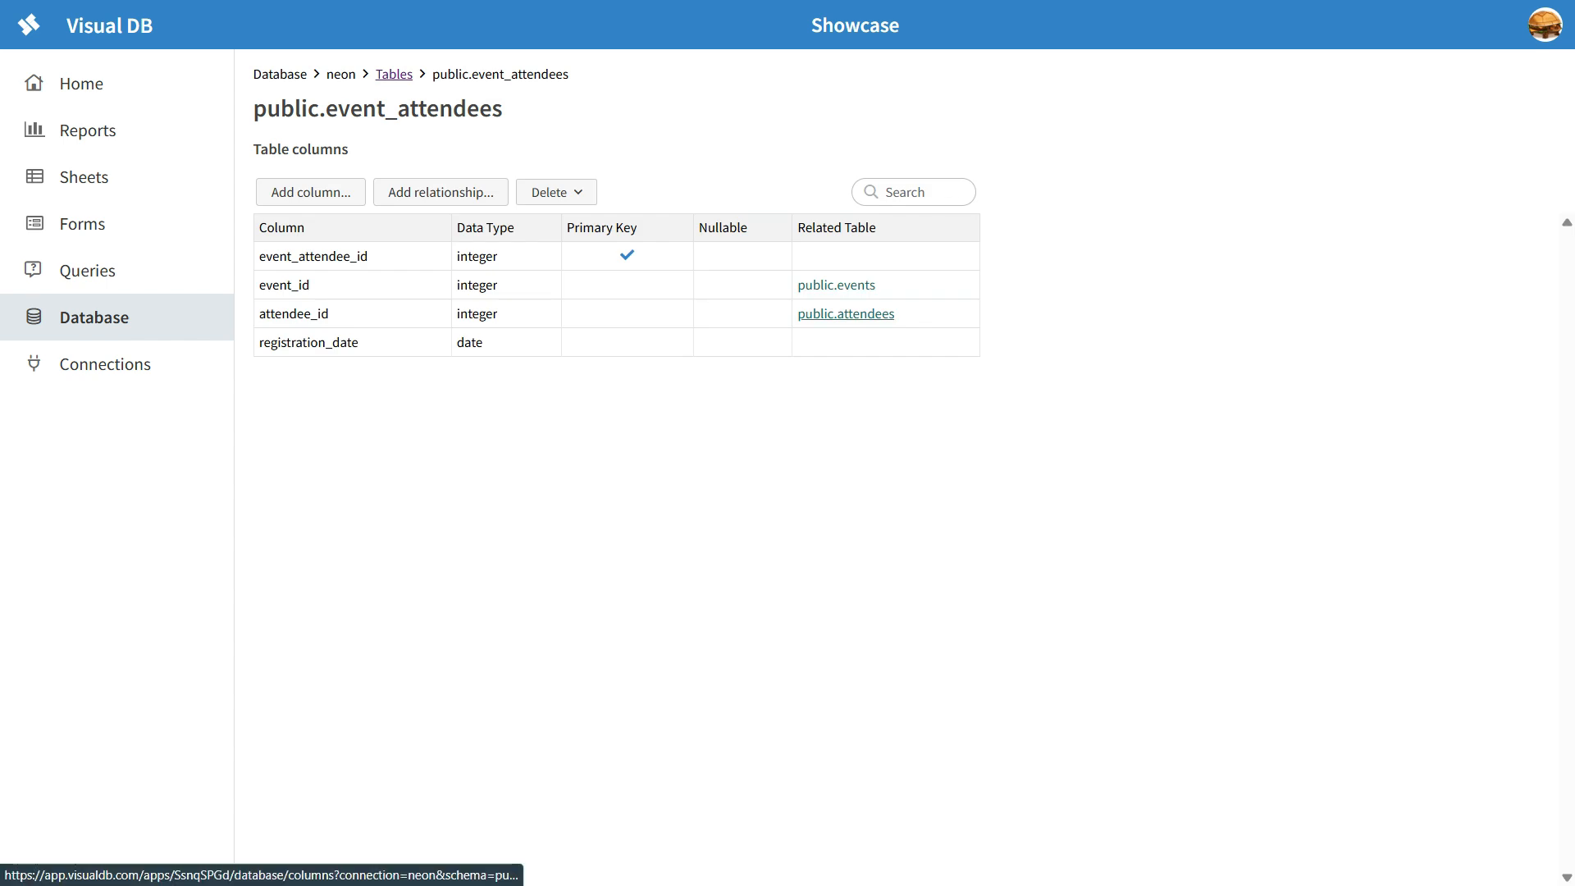
pyautogui.doubleClick(413, 108)
pyautogui.click(414, 108)
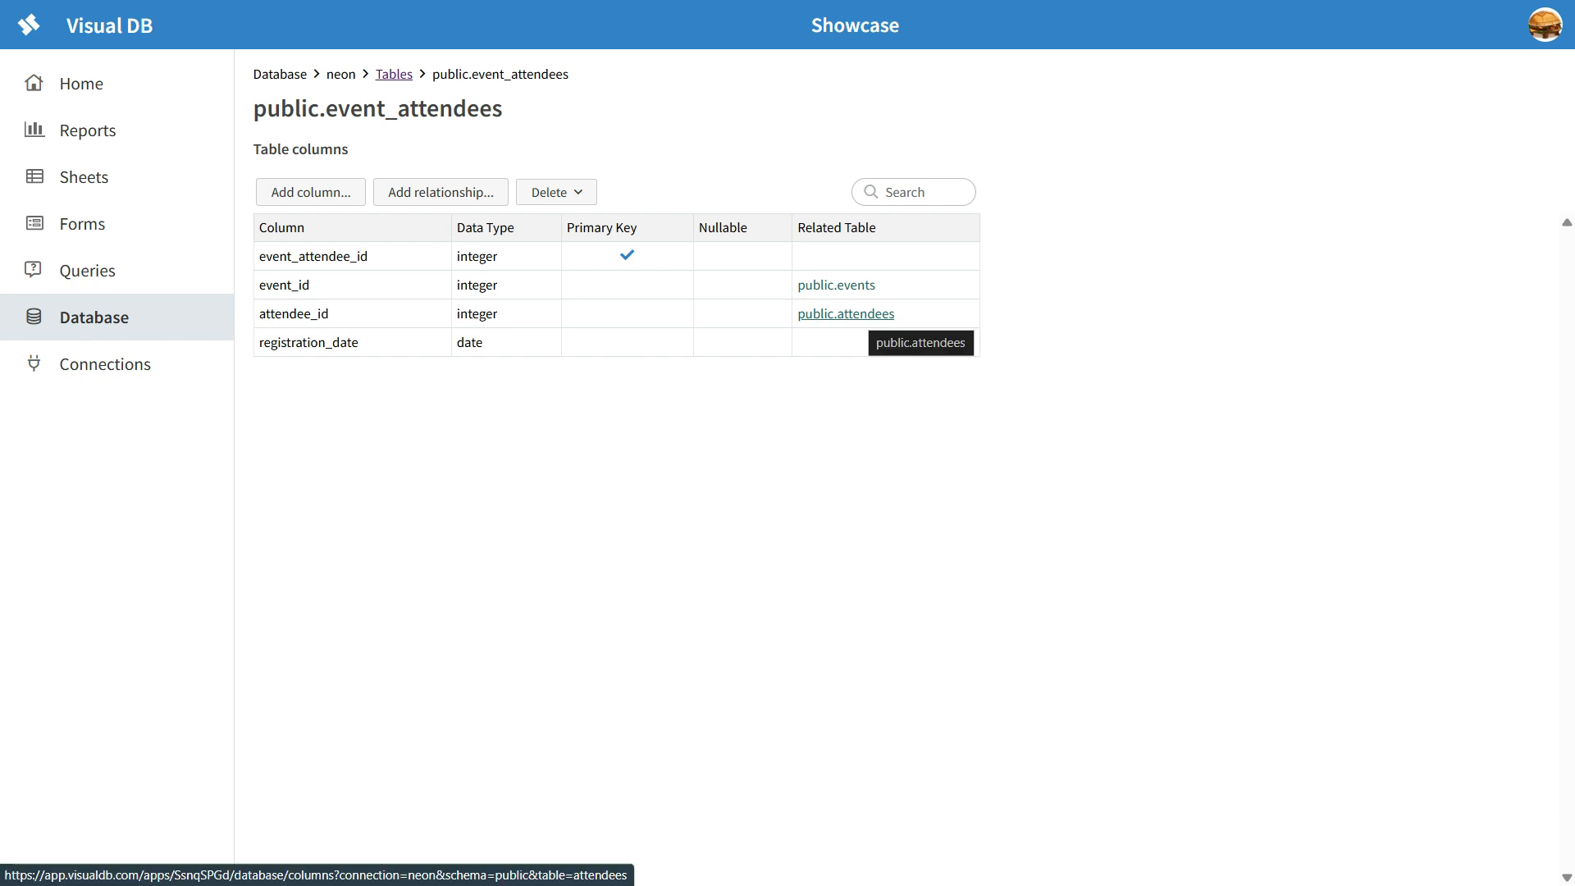
pyautogui.click(846, 313)
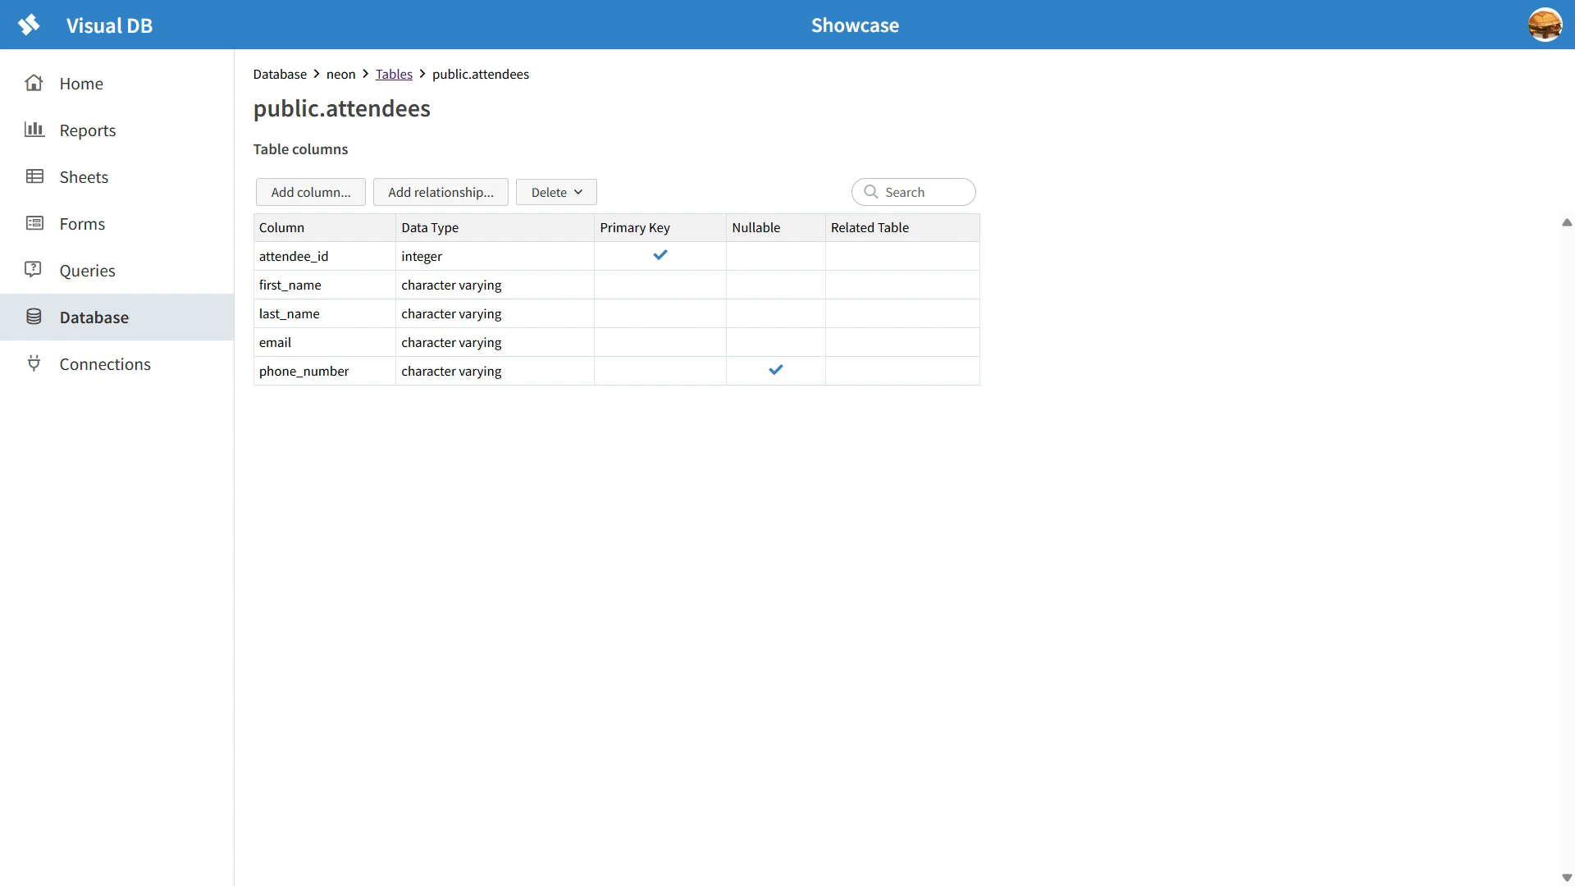
pyautogui.hotkey('alt', 'Left')
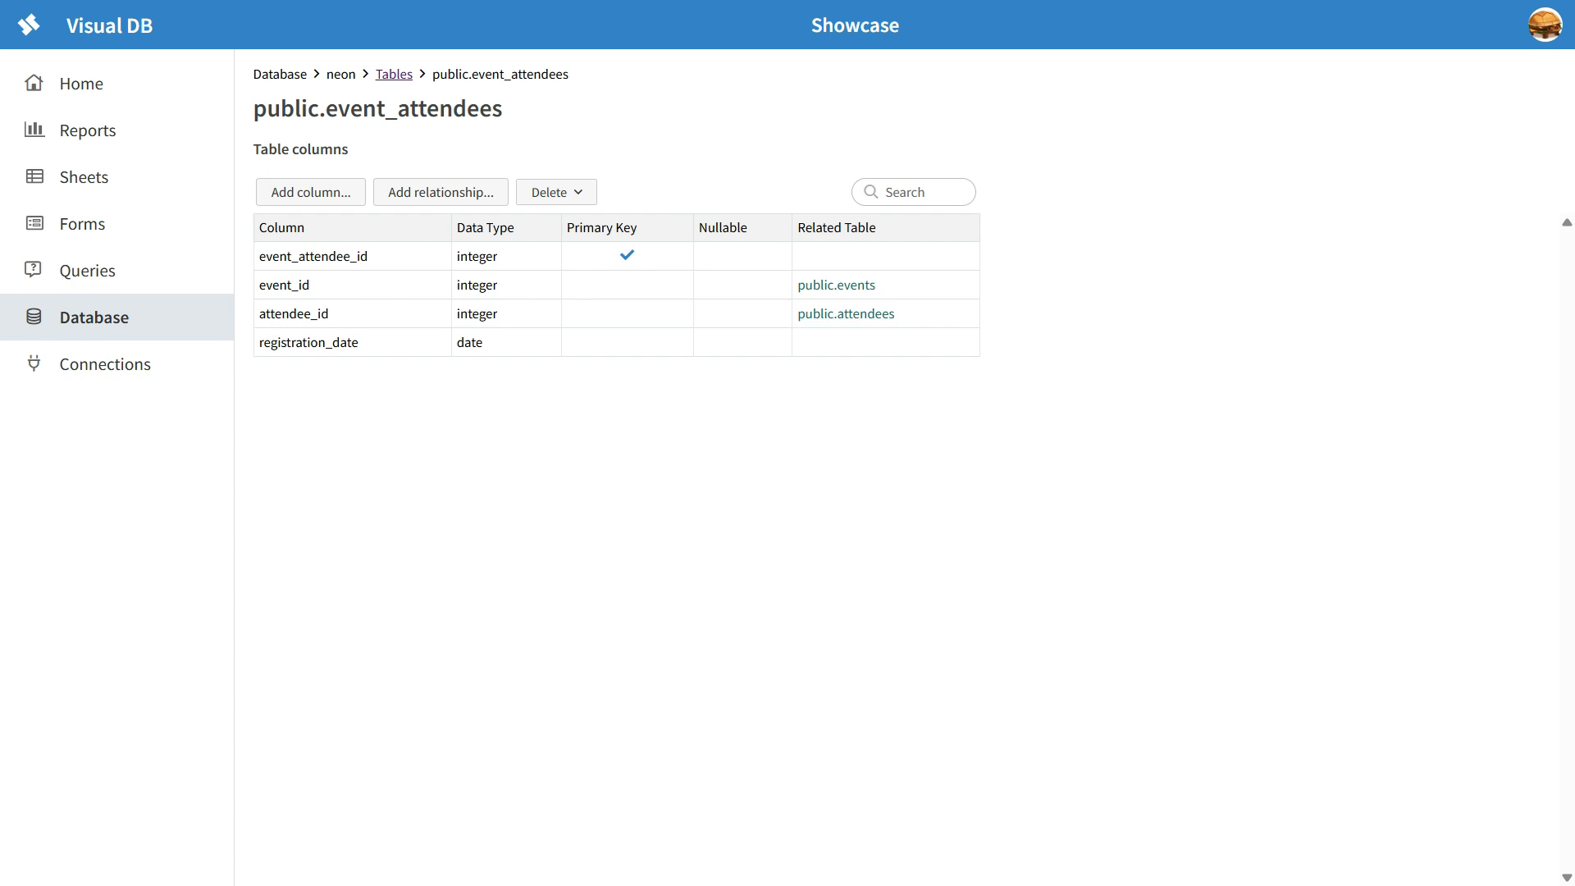
# Step: Sort the event_attendees columns by related table and add a relationship from event_id to the events table
pyautogui.click(845, 228)
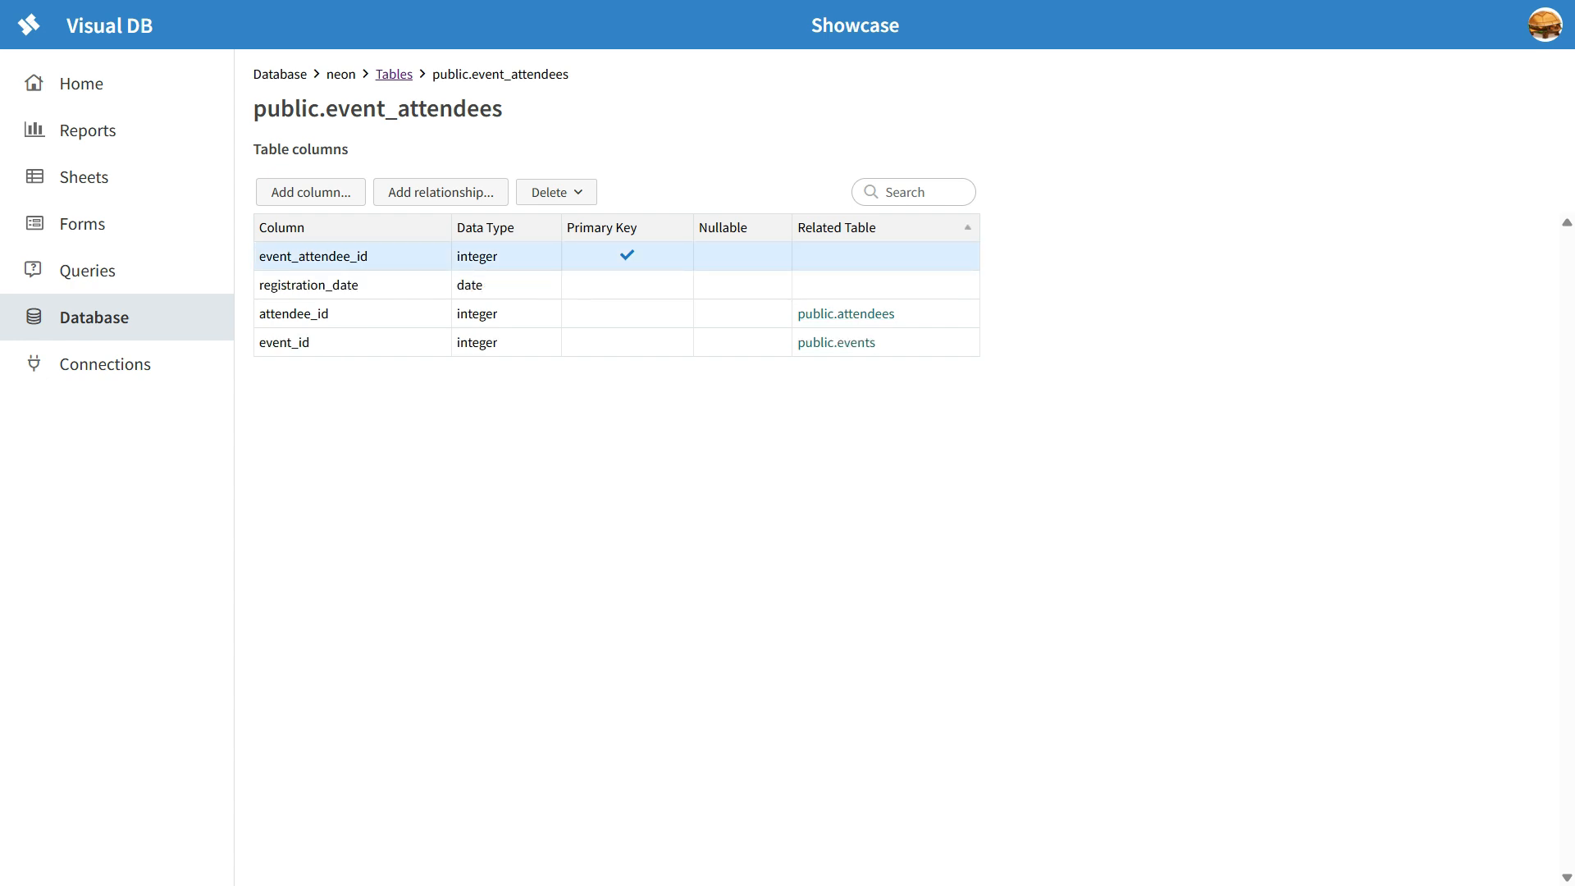
pyautogui.click(844, 285)
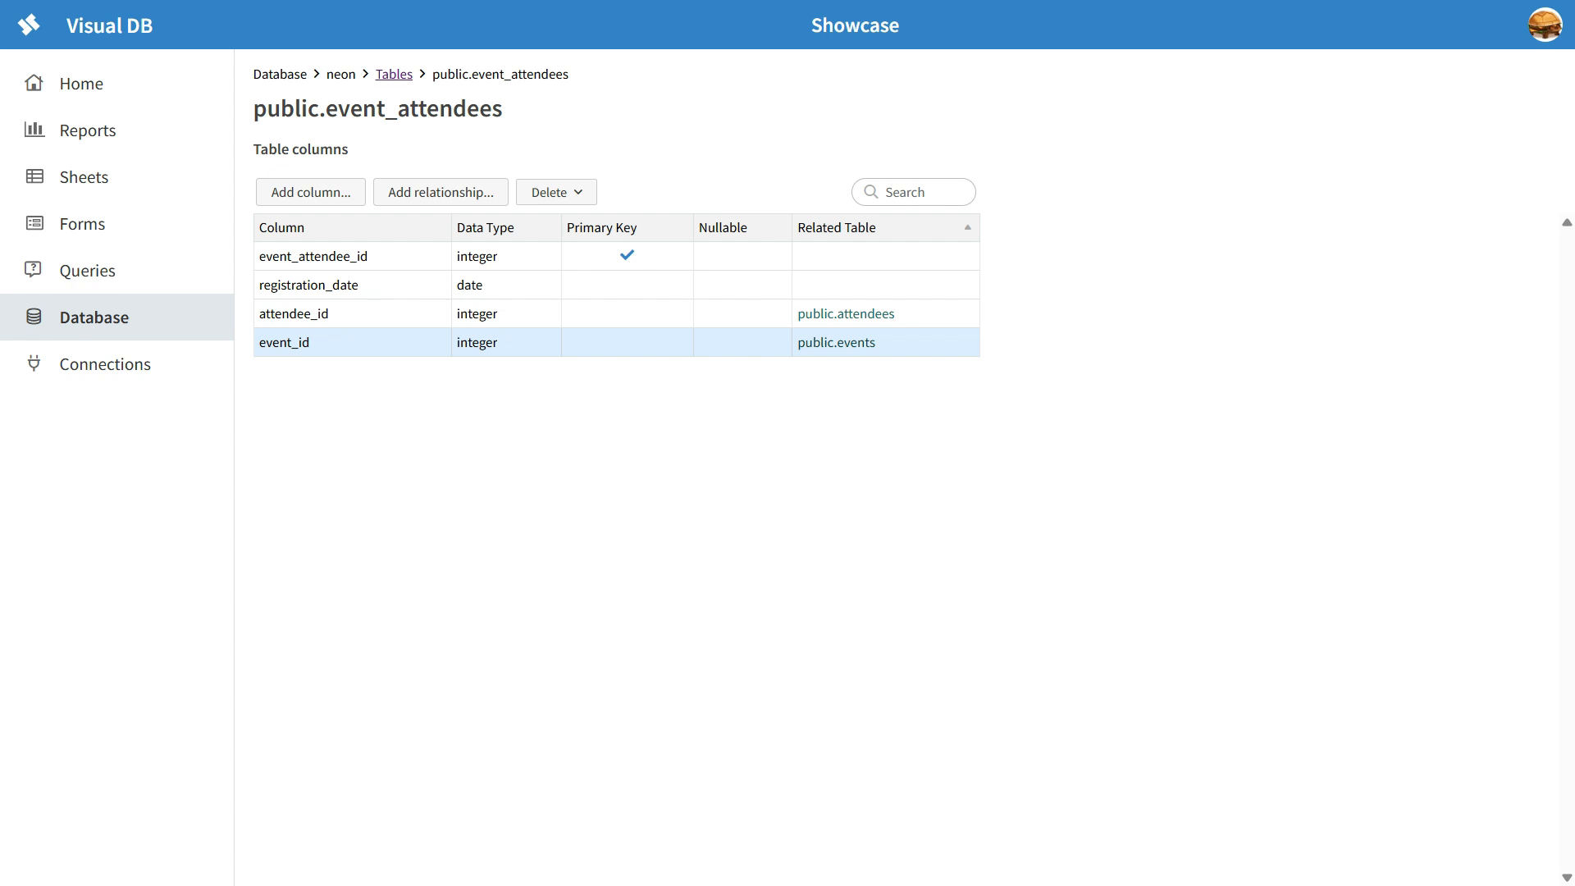
pyautogui.click(440, 192)
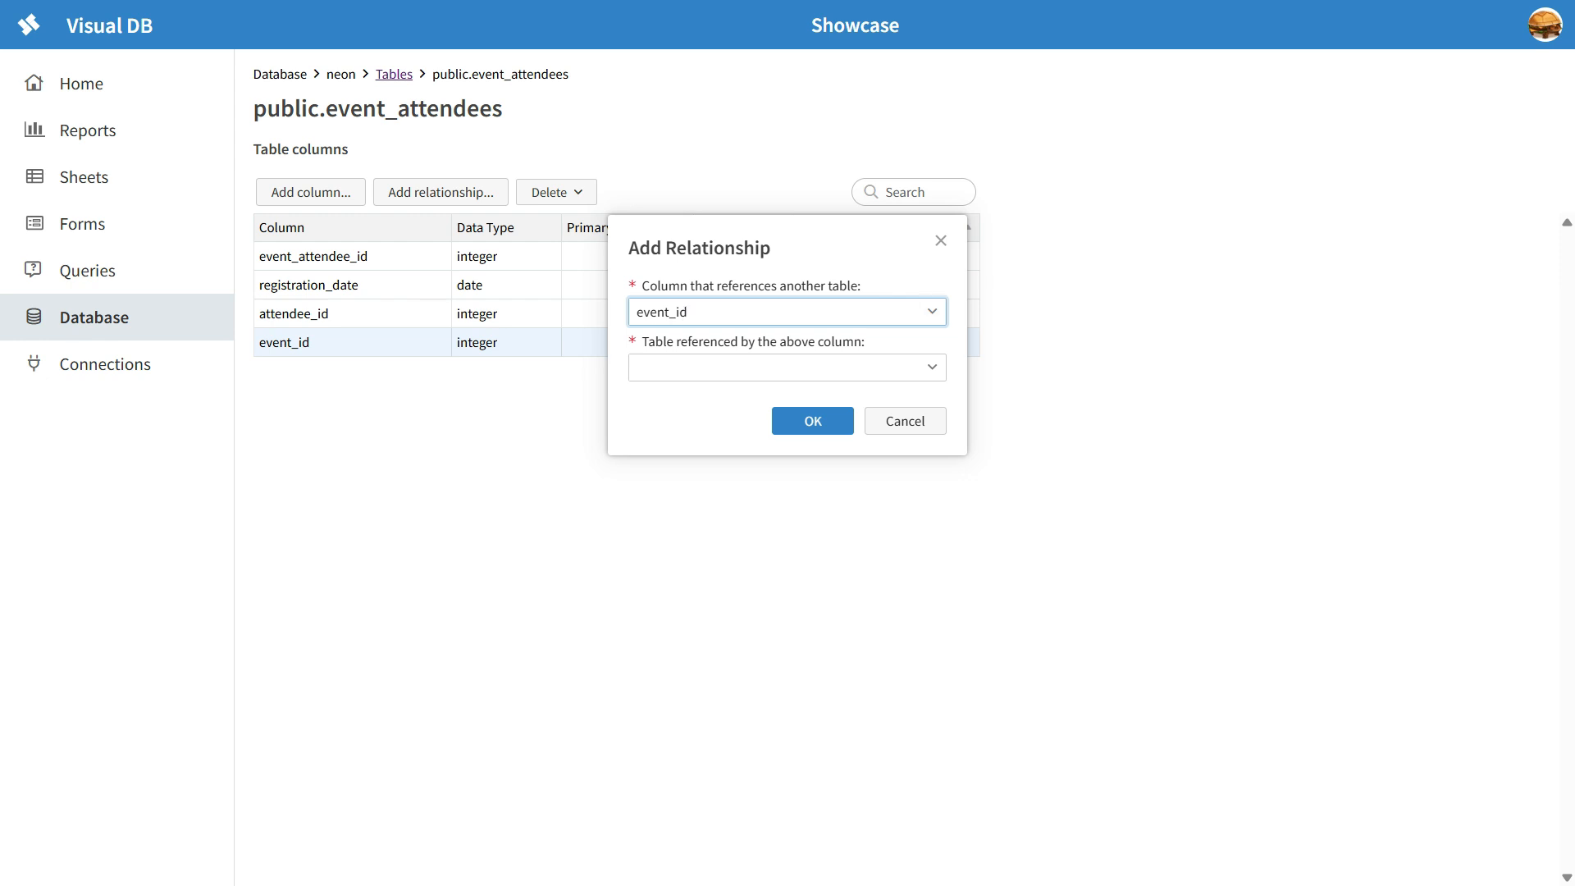
pyautogui.click(788, 368)
pyautogui.click(932, 367)
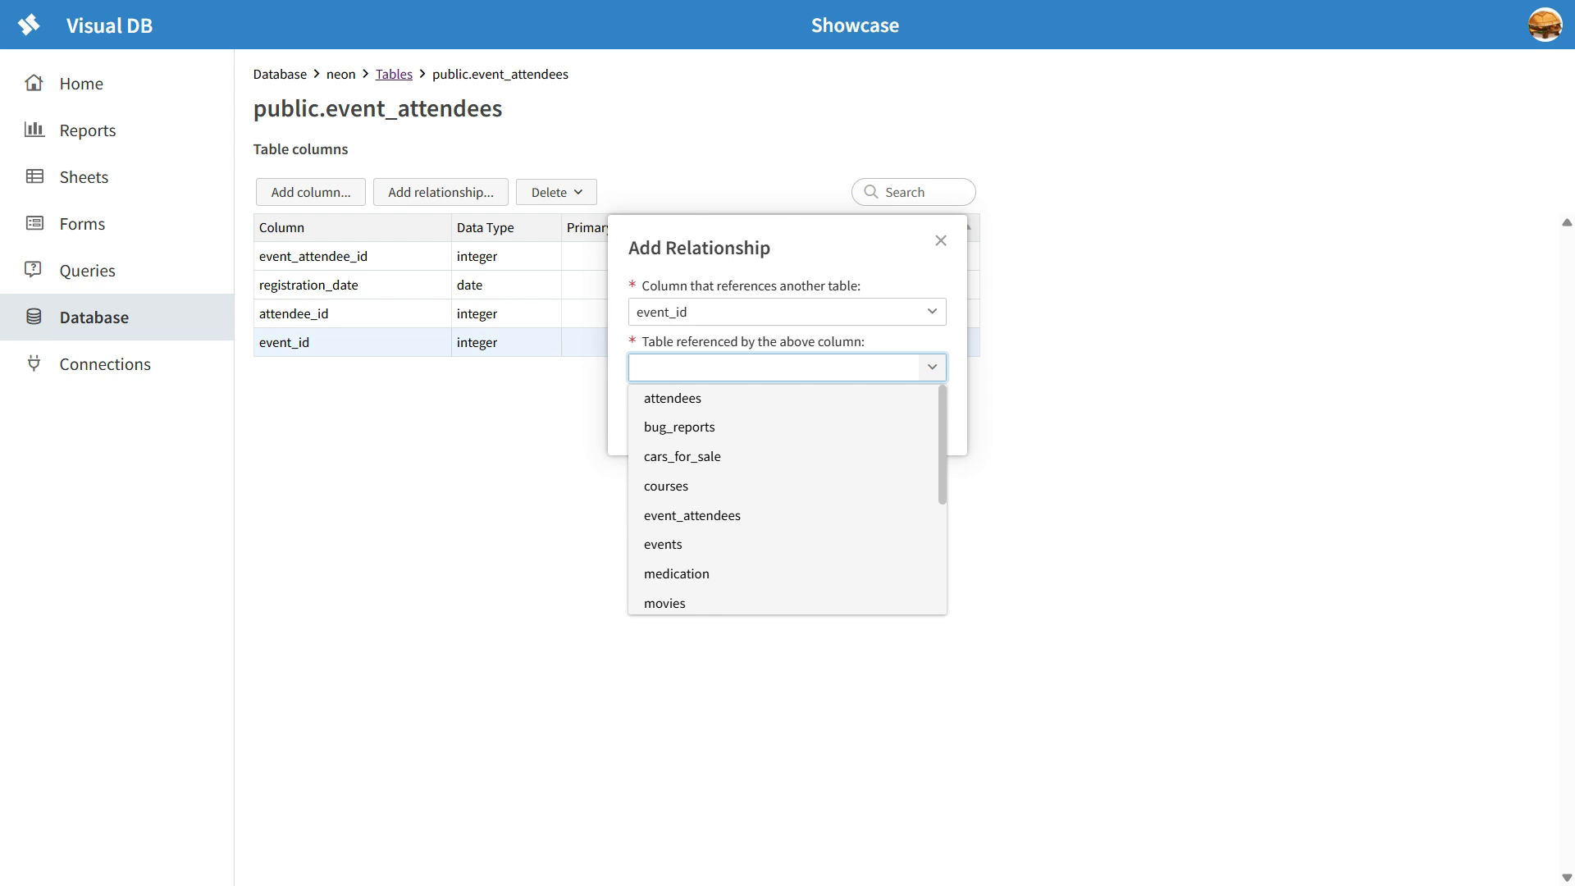
pyautogui.write('event')
pyautogui.press('Down')
pyautogui.press('Return')
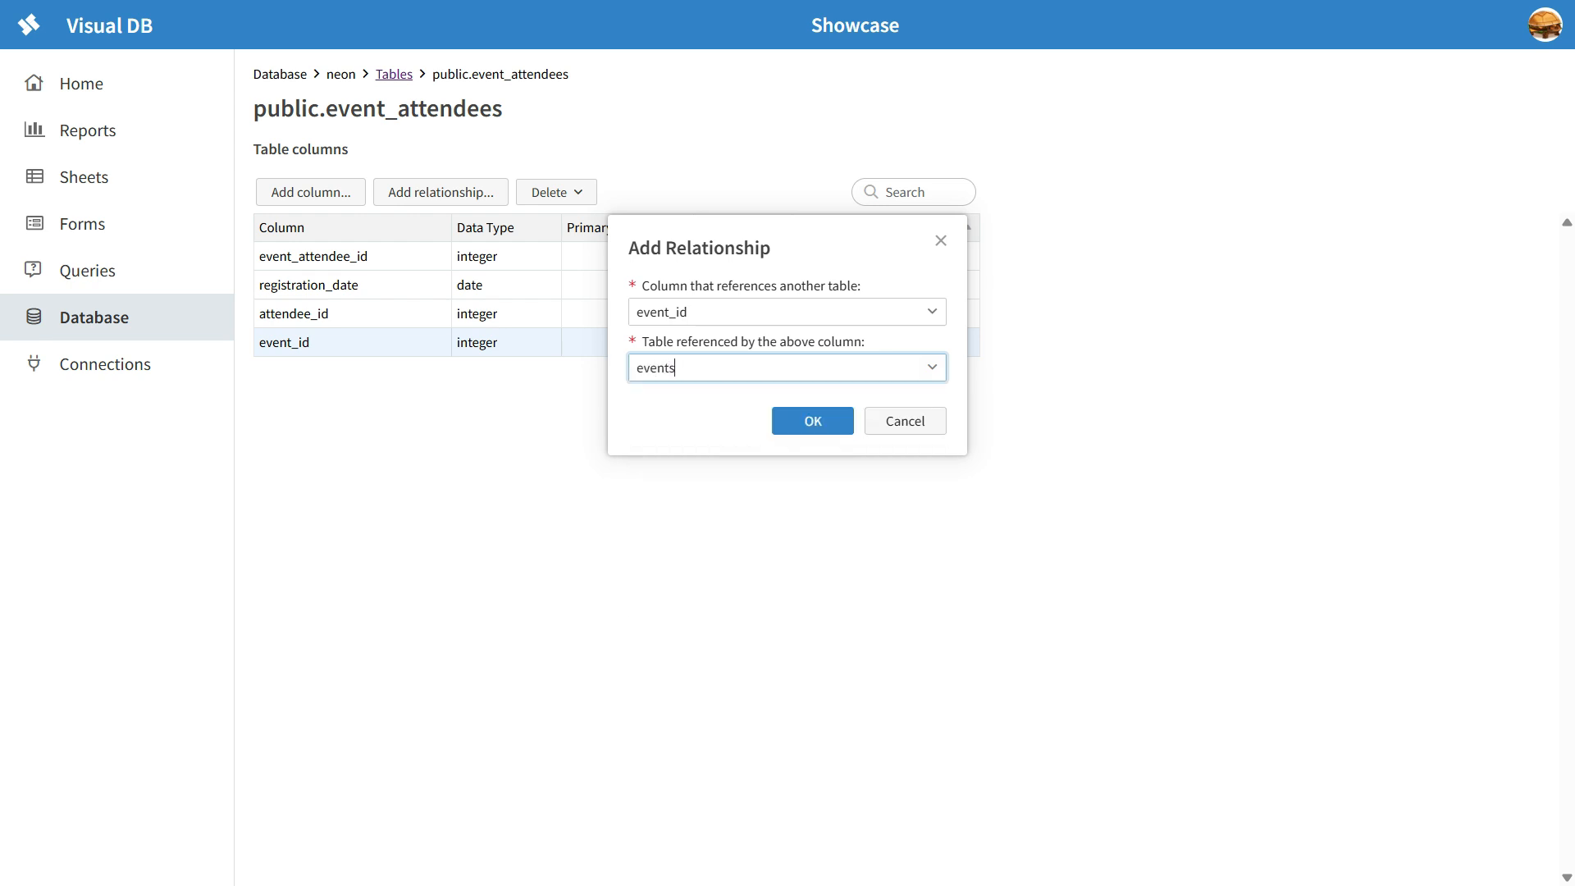
pyautogui.press('Return')
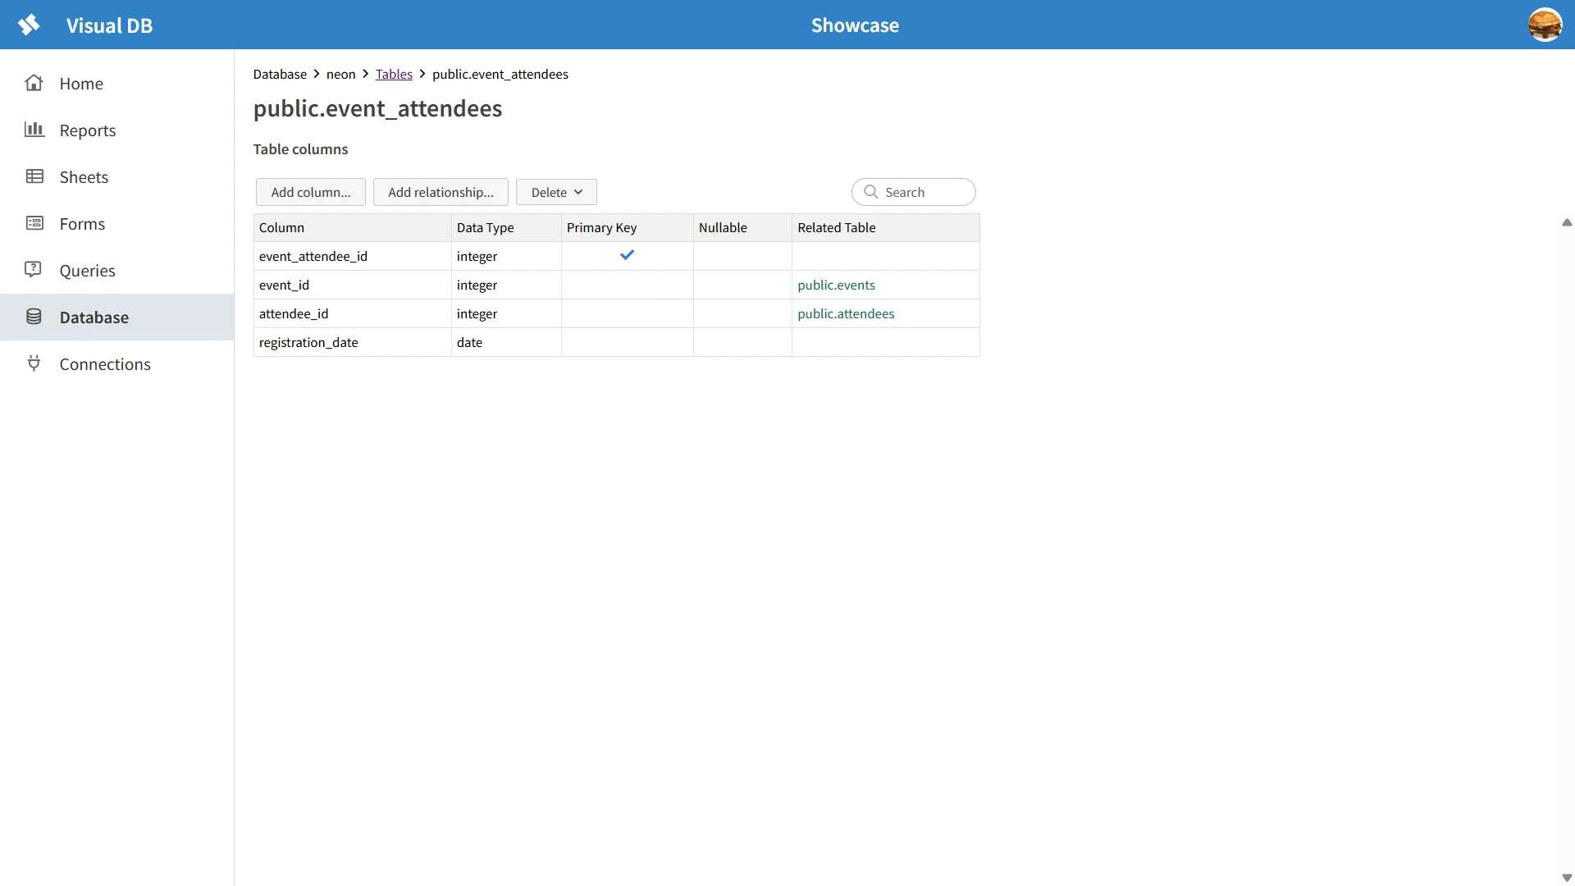
# Step: From the table list, look over the options for creating a table and importing a CSV data file, leaving both without changes
pyautogui.click(393, 74)
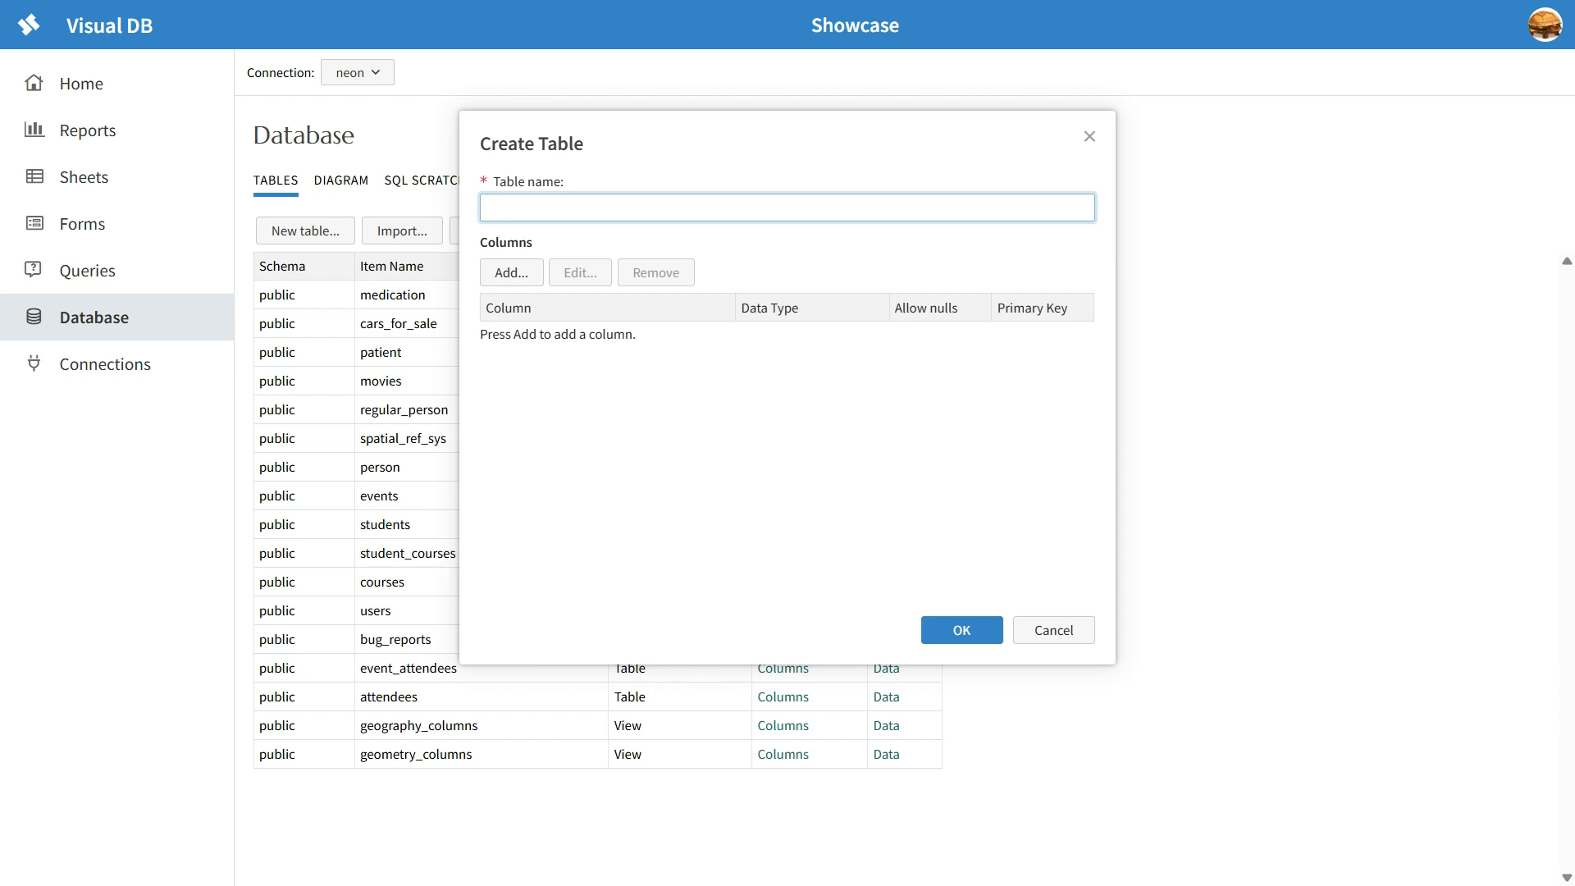
pyautogui.press('Escape')
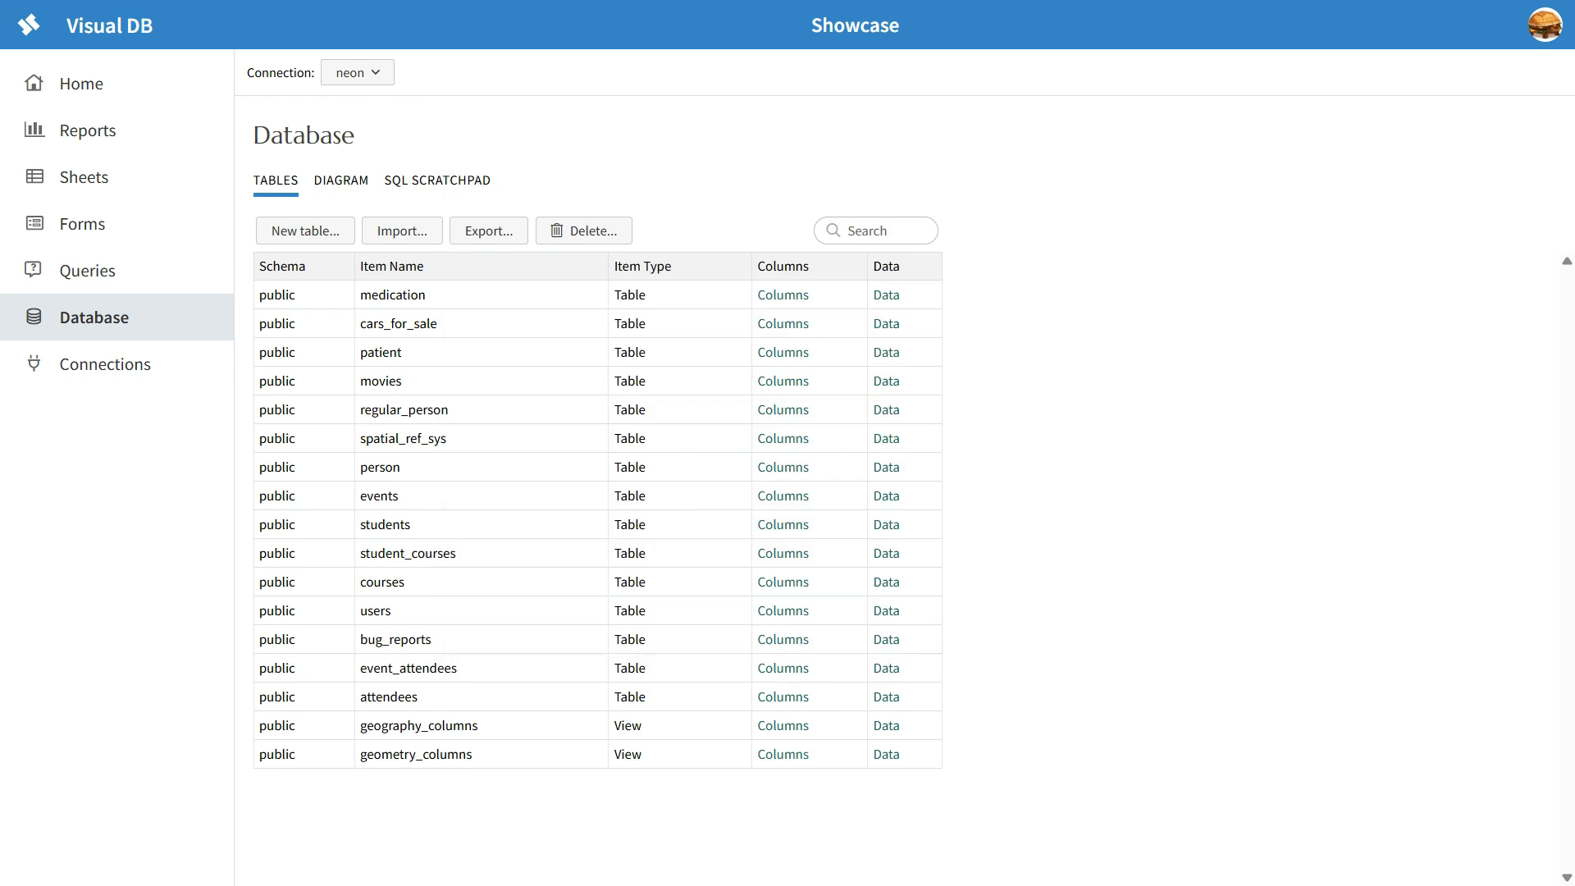
pyautogui.click(402, 230)
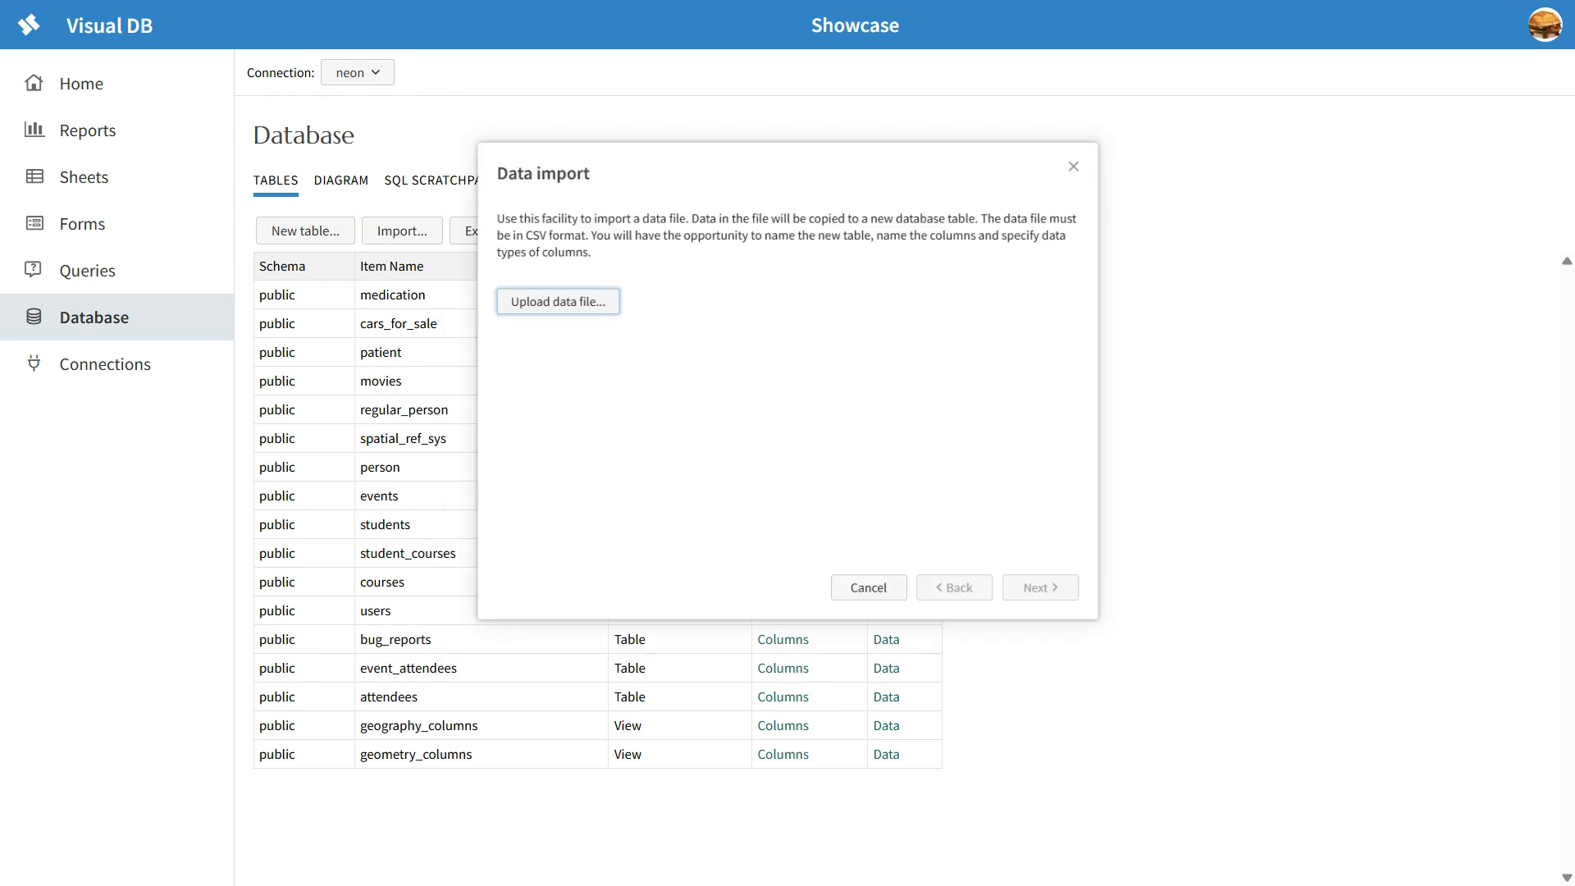
pyautogui.click(541, 295)
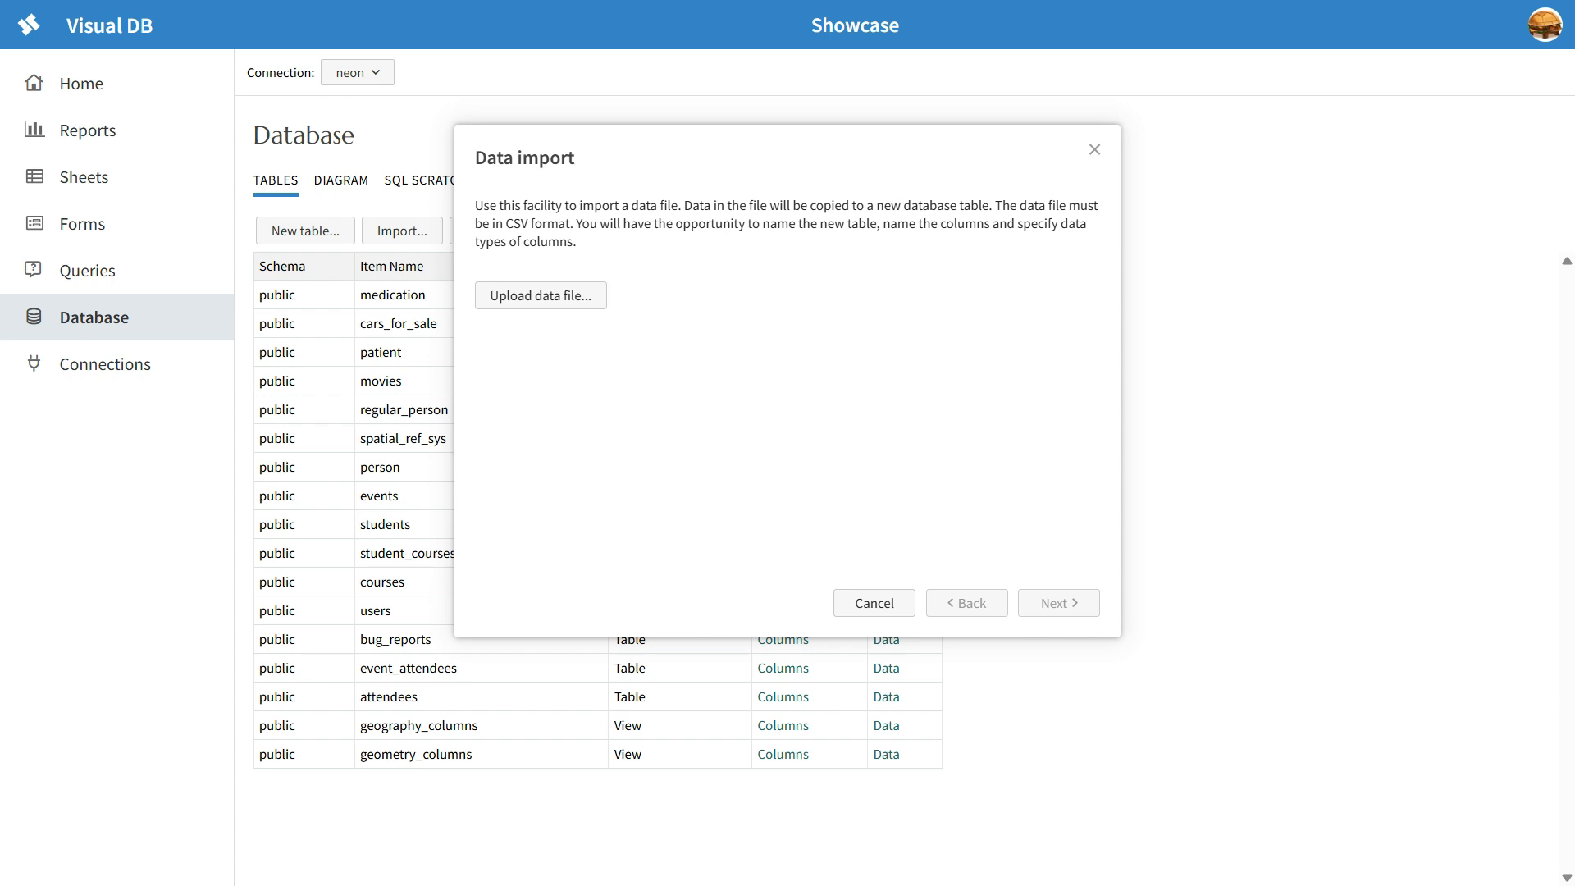
pyautogui.click(875, 603)
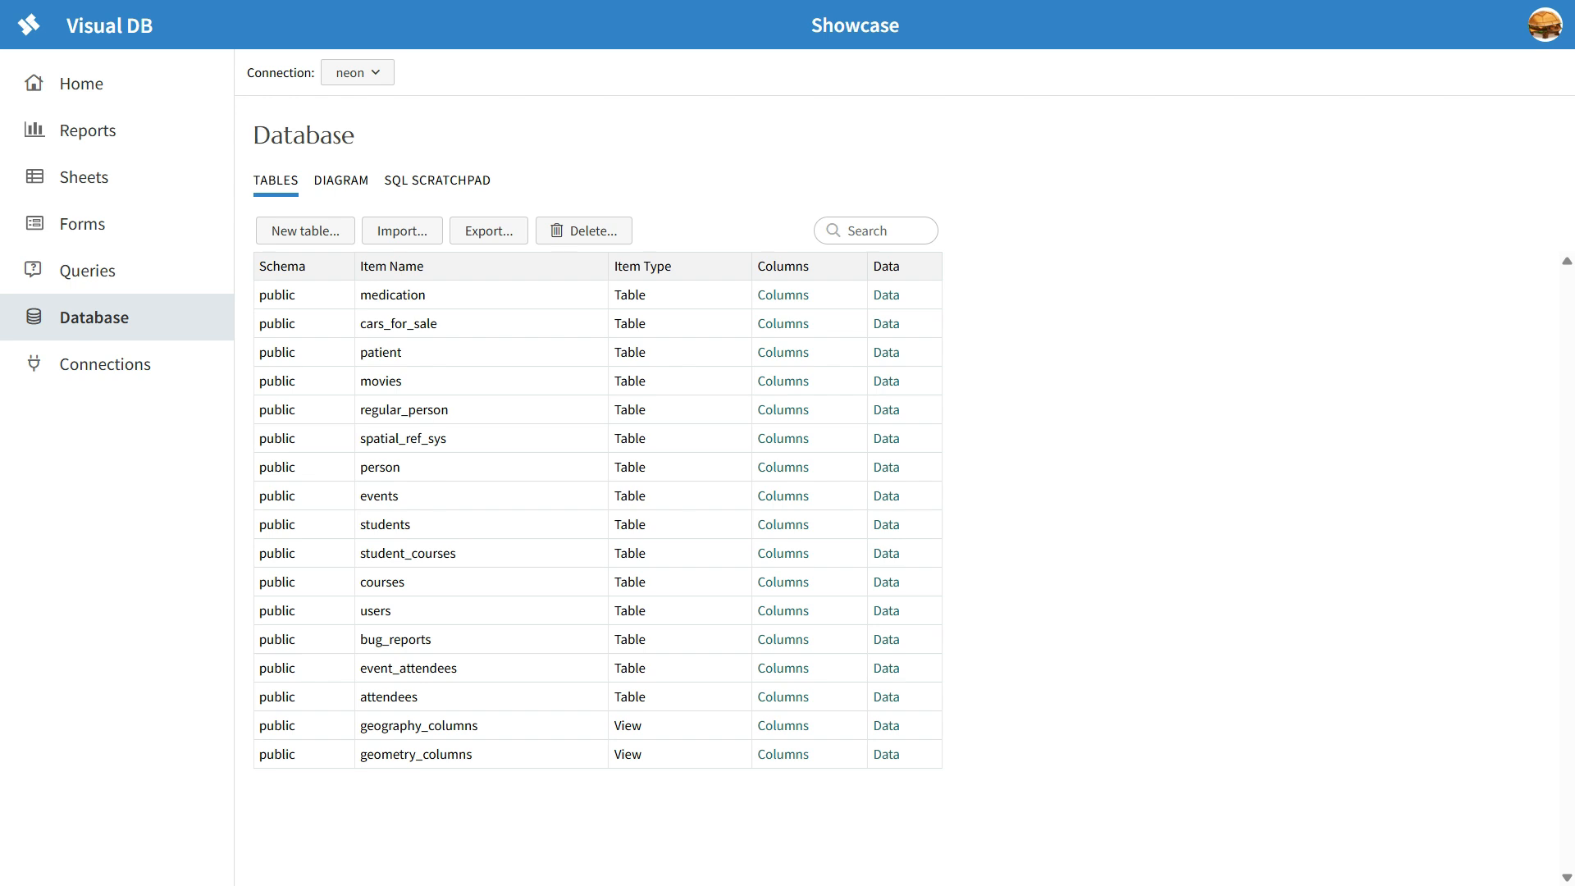
# Step: Review the SQL script for the event planning tables and its foreign key constraints in the scratchpad
pyautogui.click(437, 180)
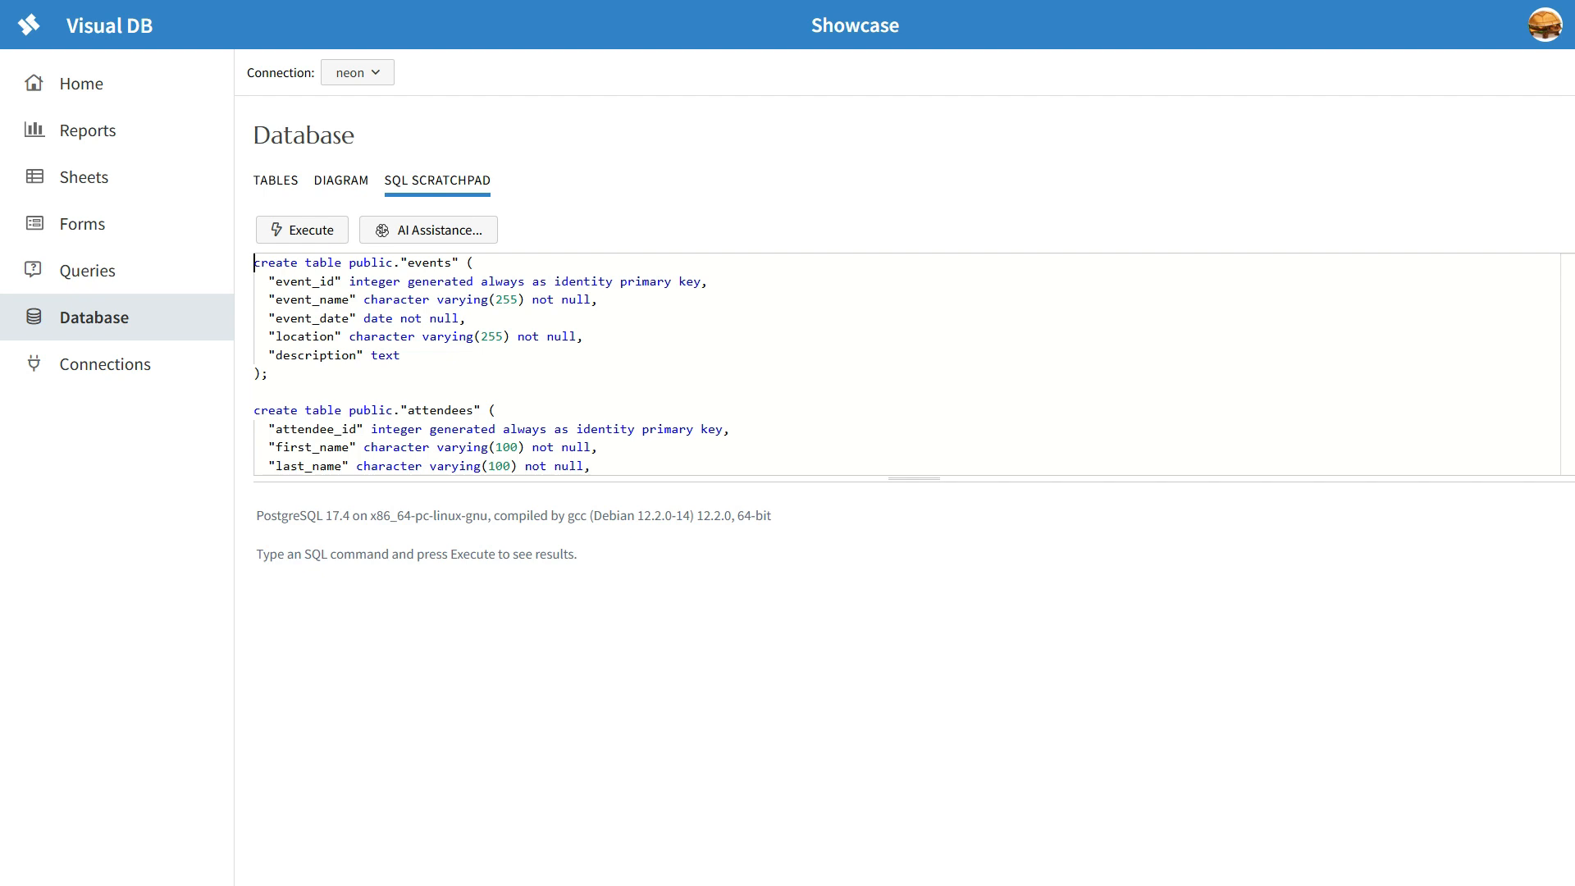
pyautogui.scroll(-3, 903, 365)
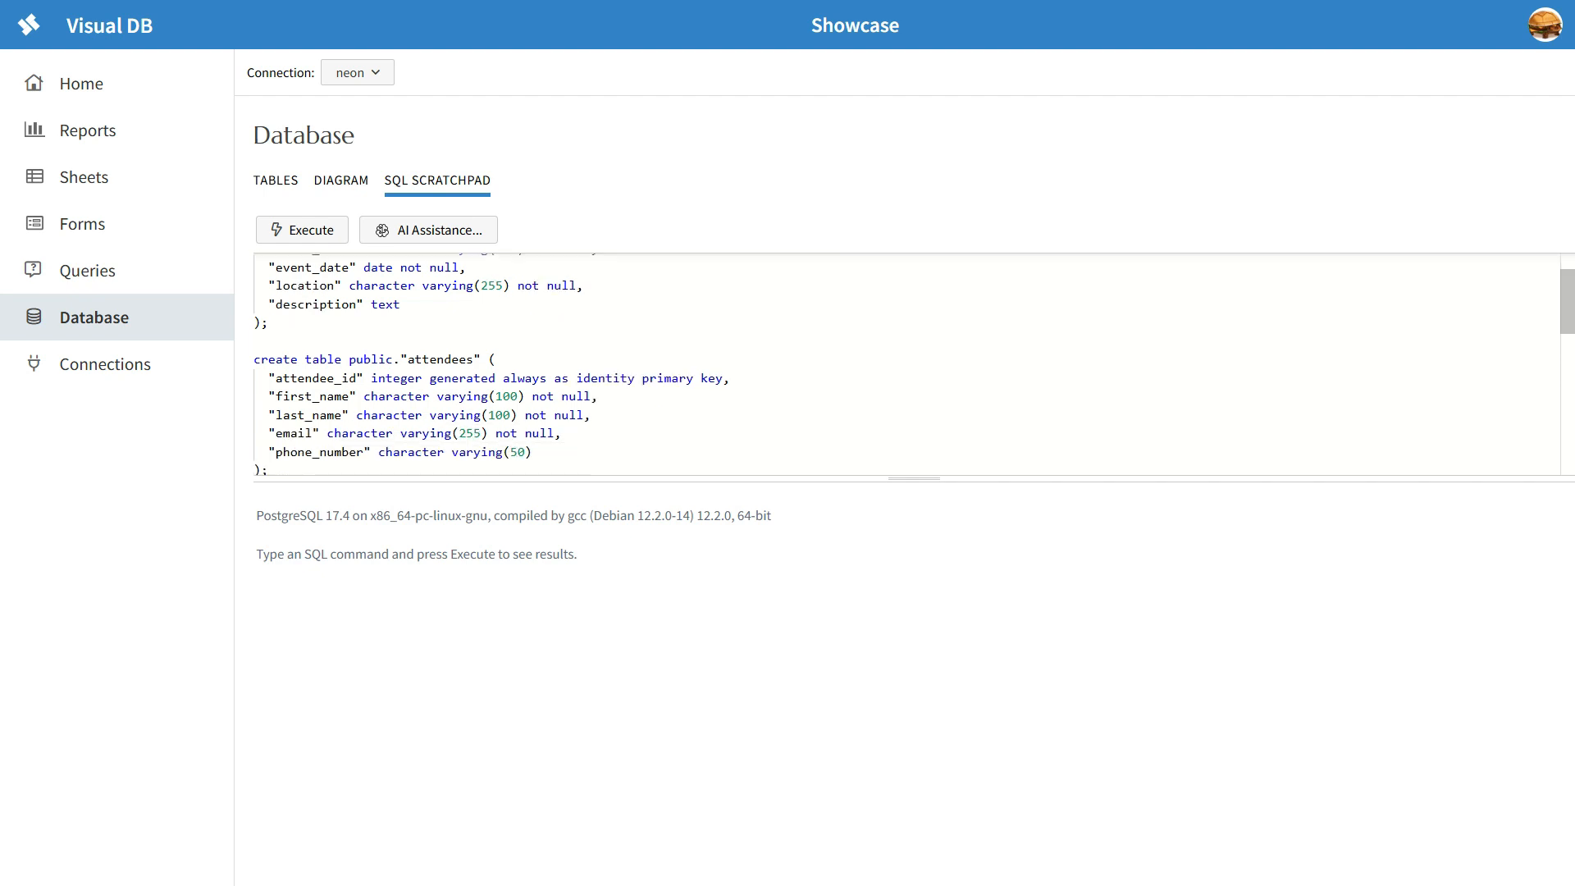
pyautogui.scroll(-10, 903, 365)
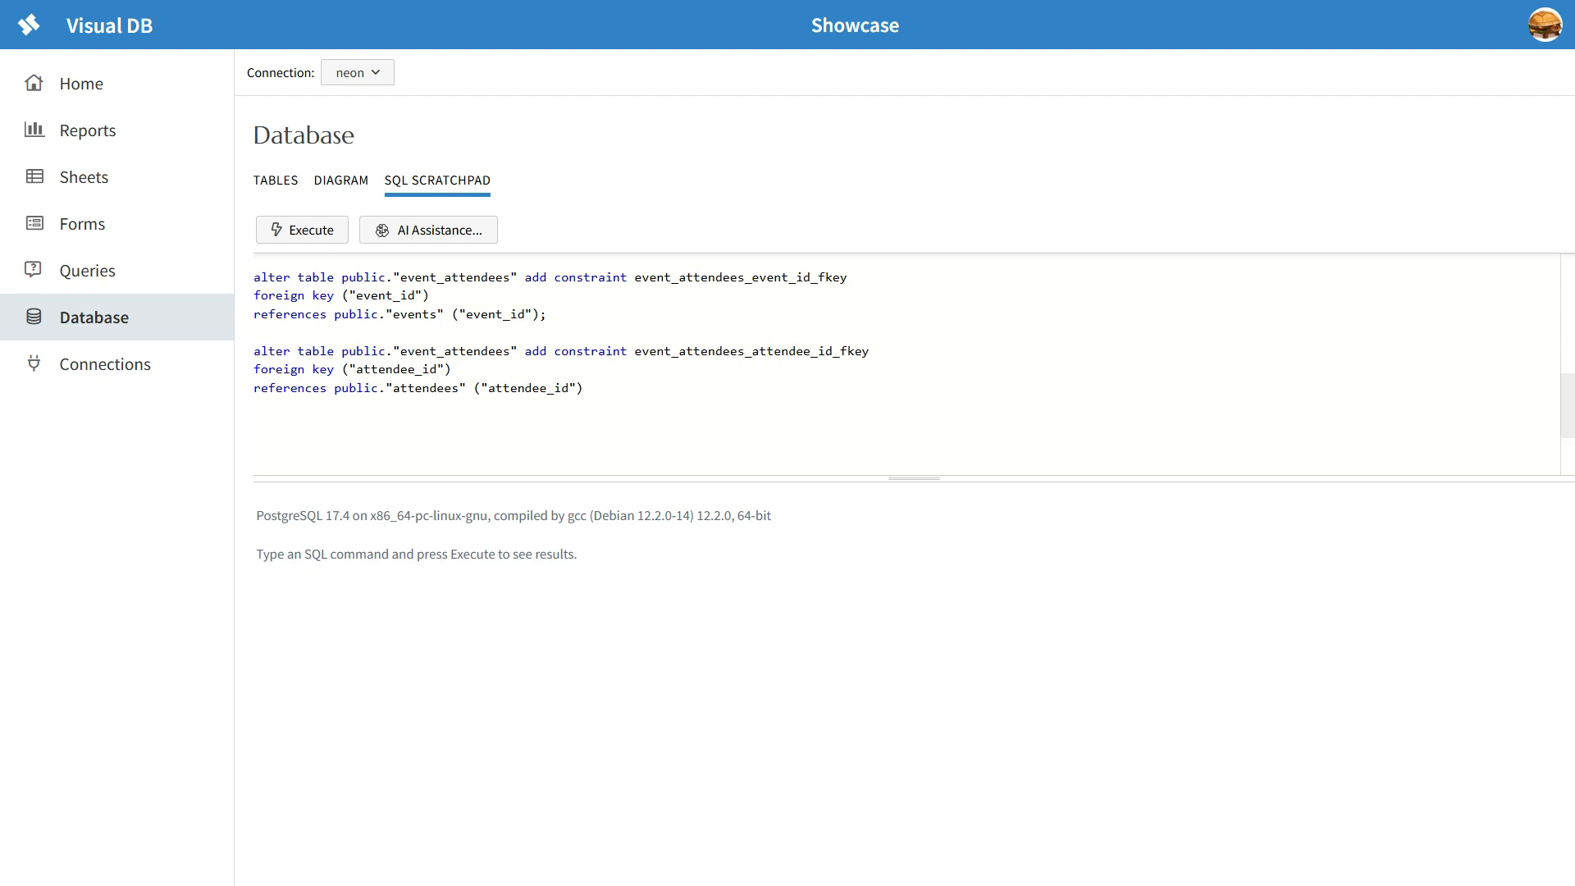
pyautogui.scroll(13, 902, 365)
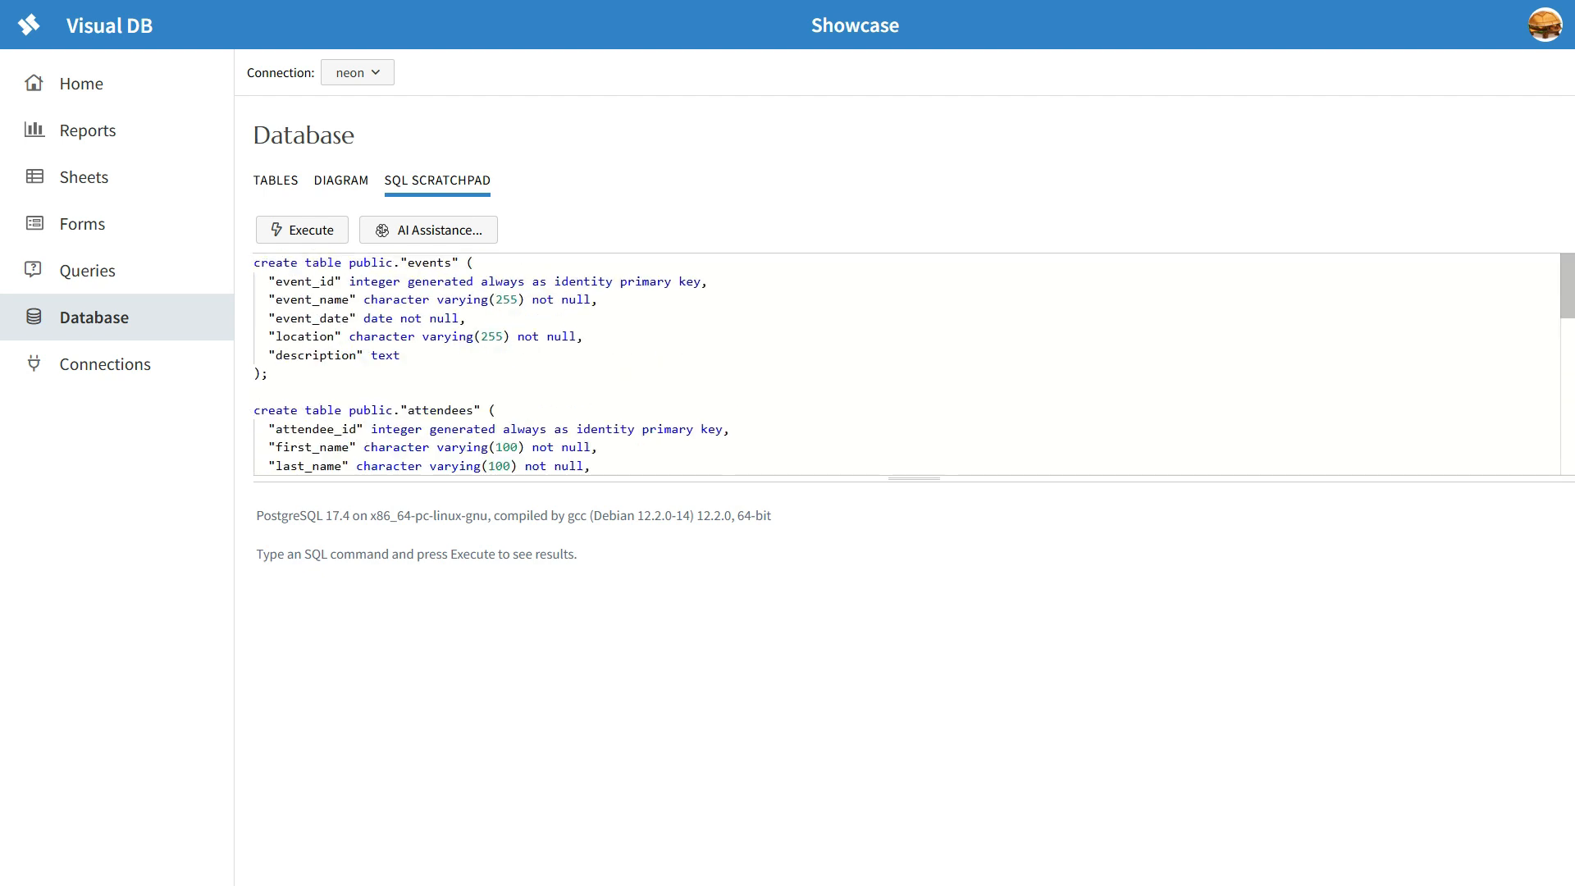
# Step: View the relationships between event_attendees, attendees and events in Diagram 4
pyautogui.click(342, 180)
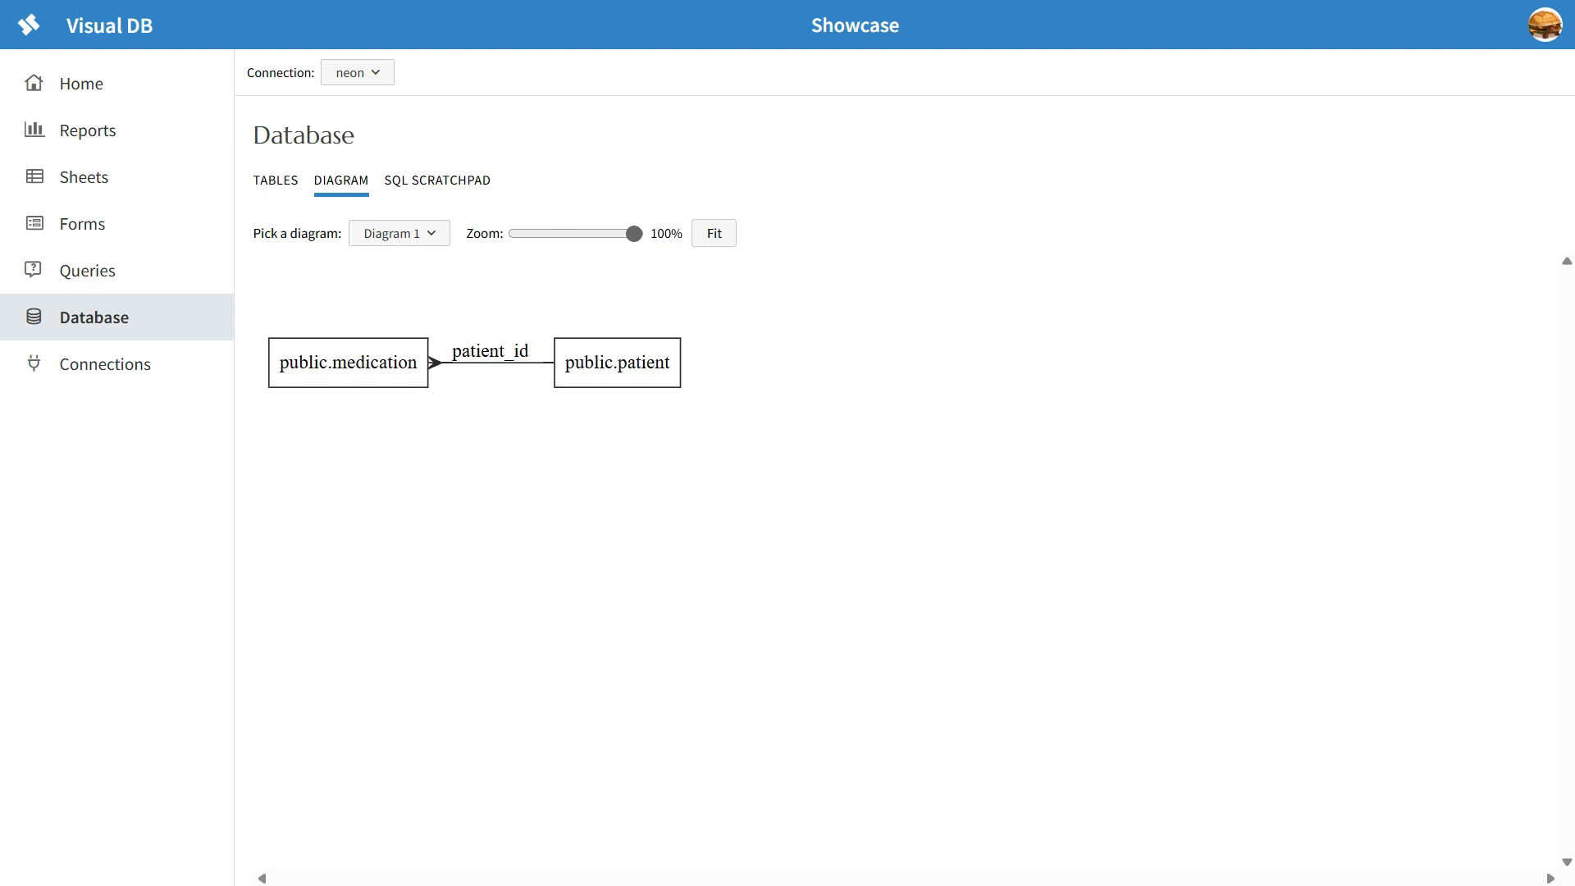
pyautogui.click(399, 233)
pyautogui.click(386, 356)
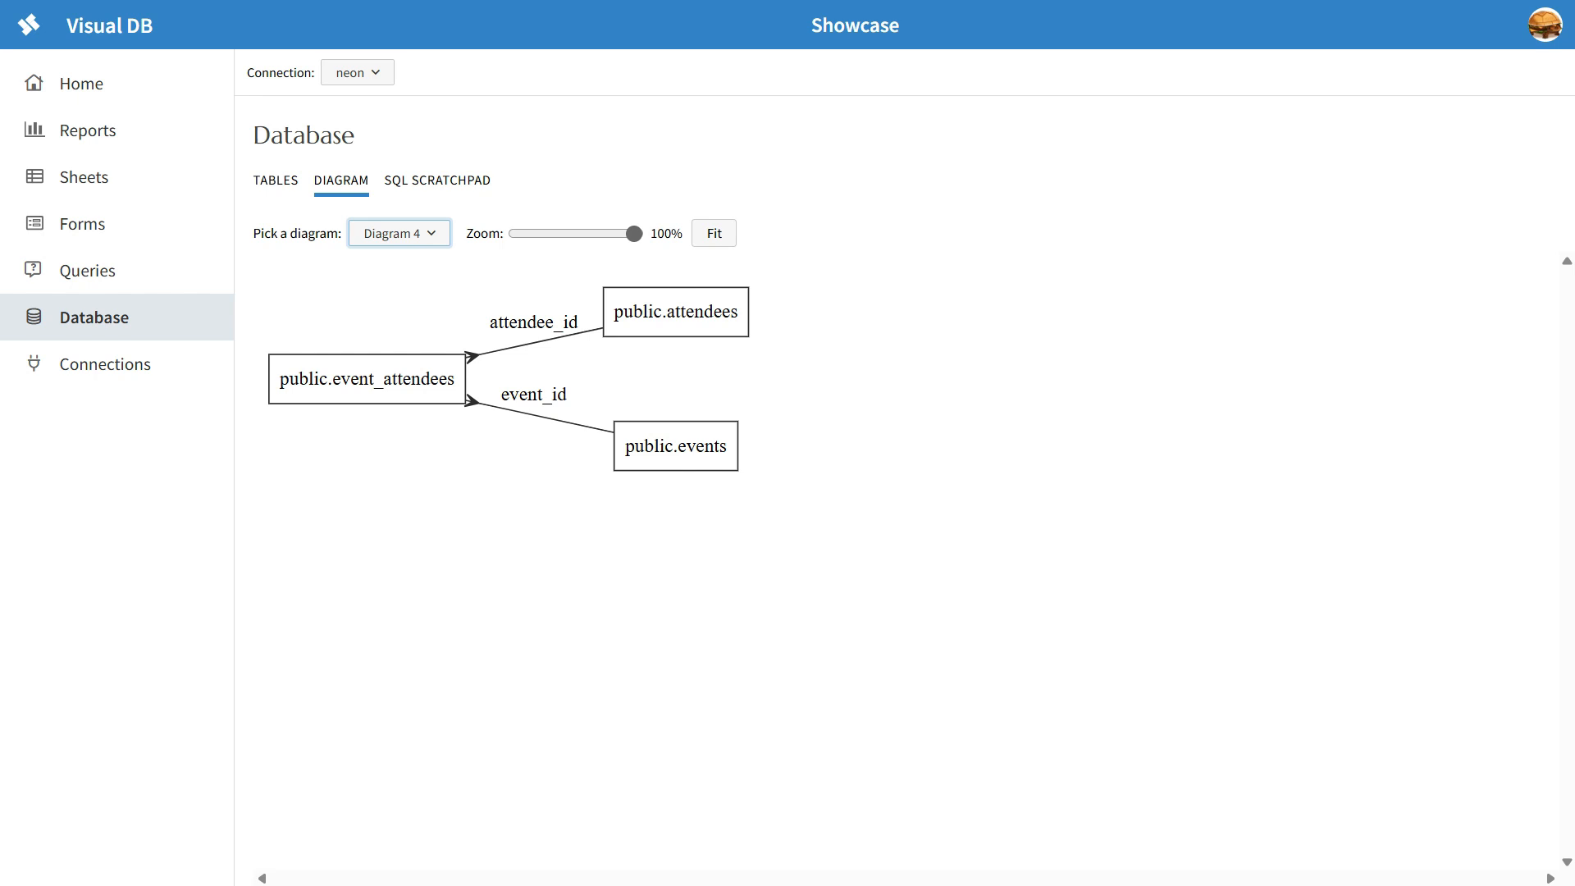
pyautogui.click(276, 180)
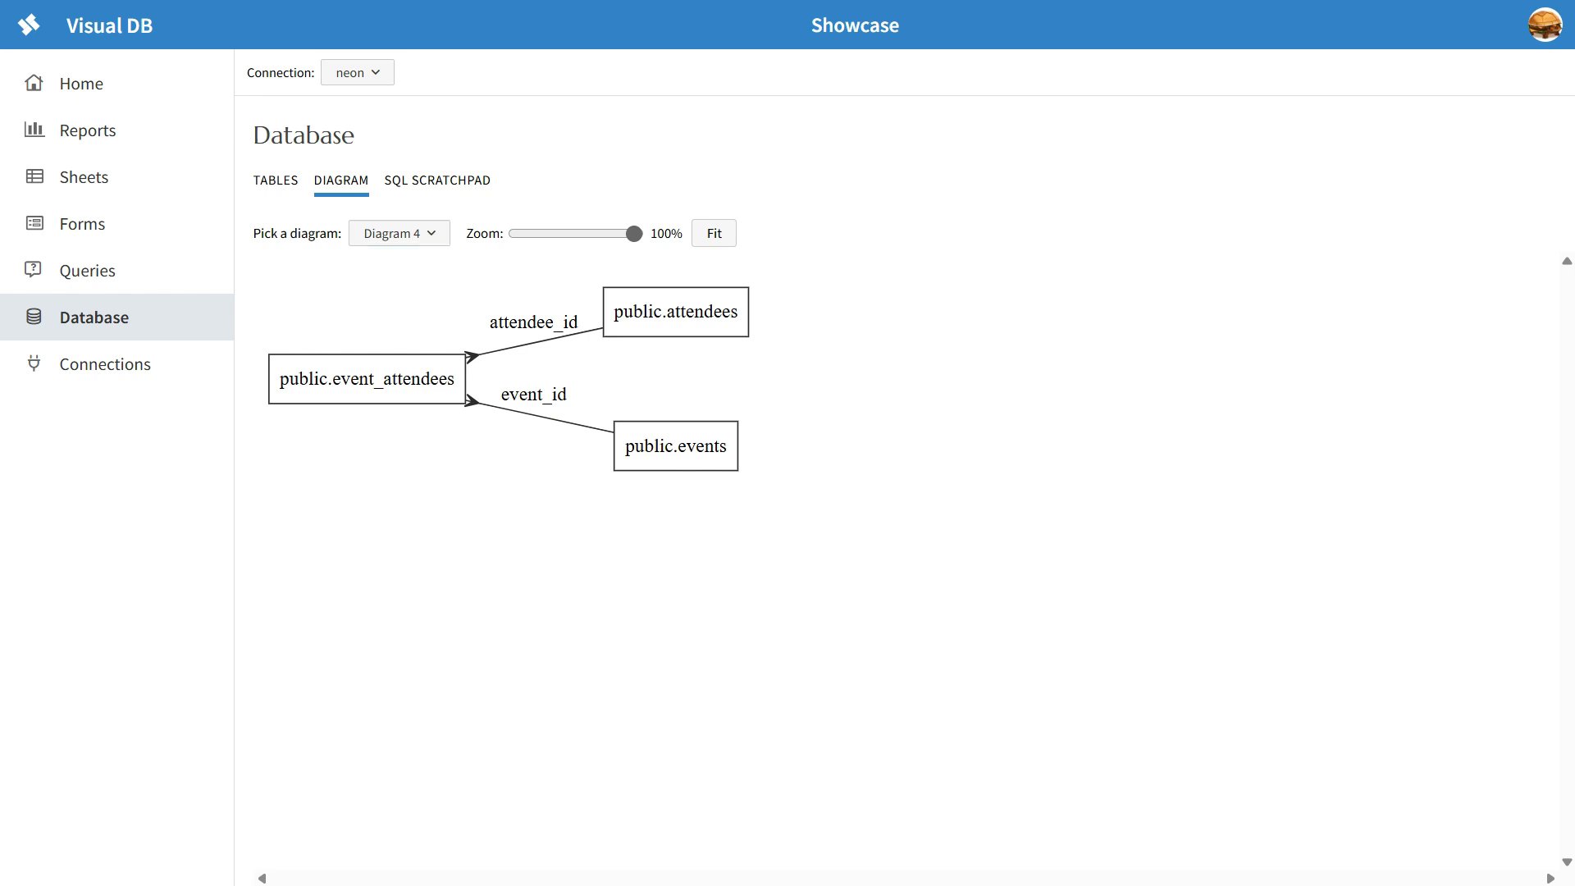